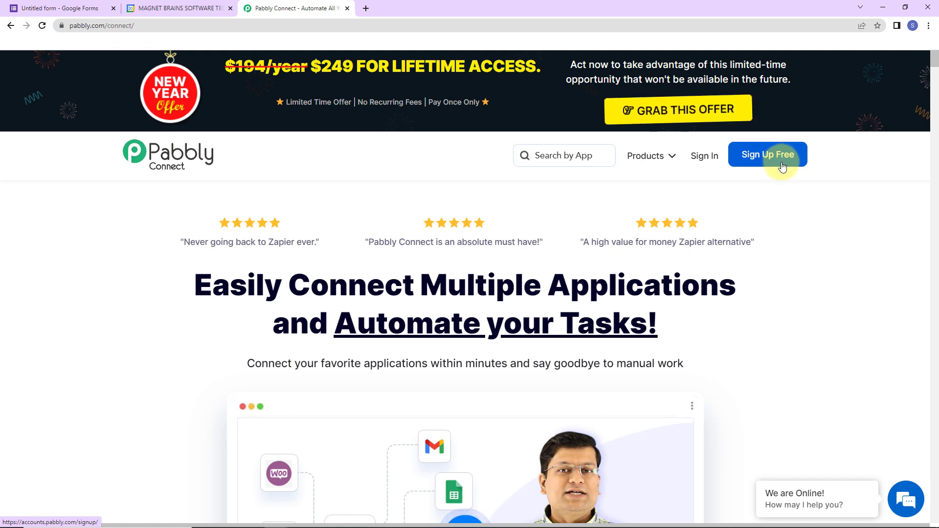
Sign in, open Pabbly Connect and create the workflow 'Create Google Tasks for new Google Form responses'
left_click(705, 156)
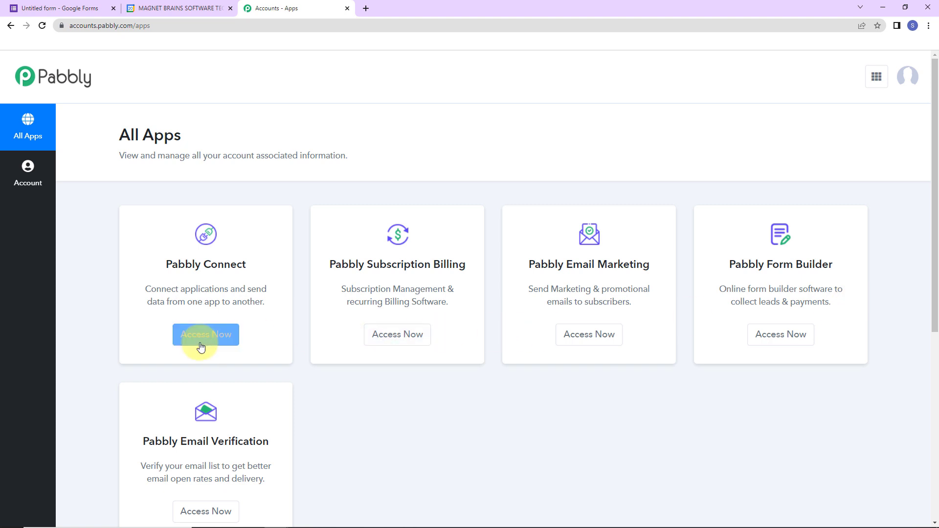
left_click(229, 342)
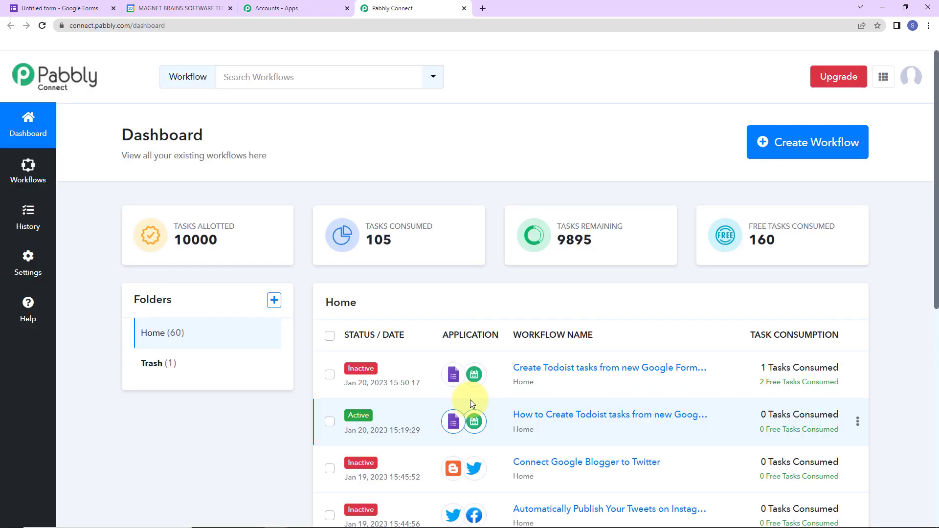
left_click(818, 150)
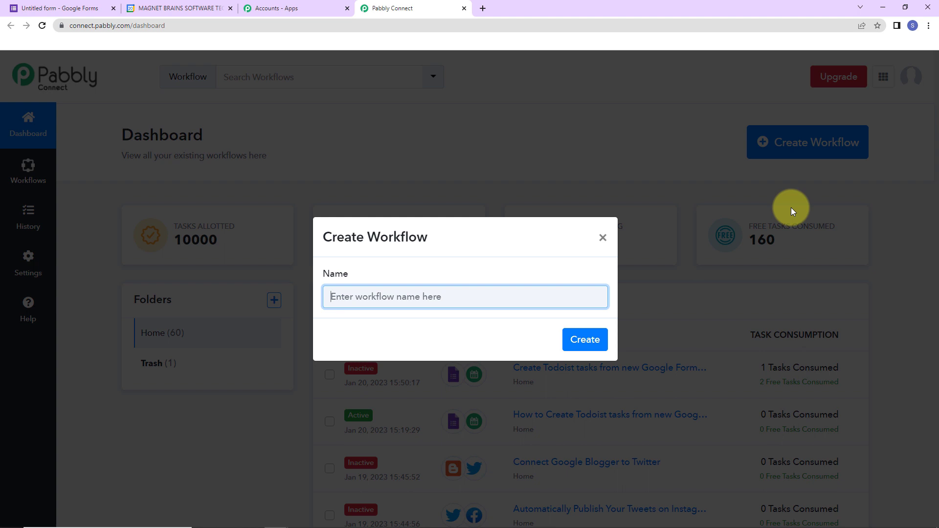
type("Create Google Tasks for new Google Form responses")
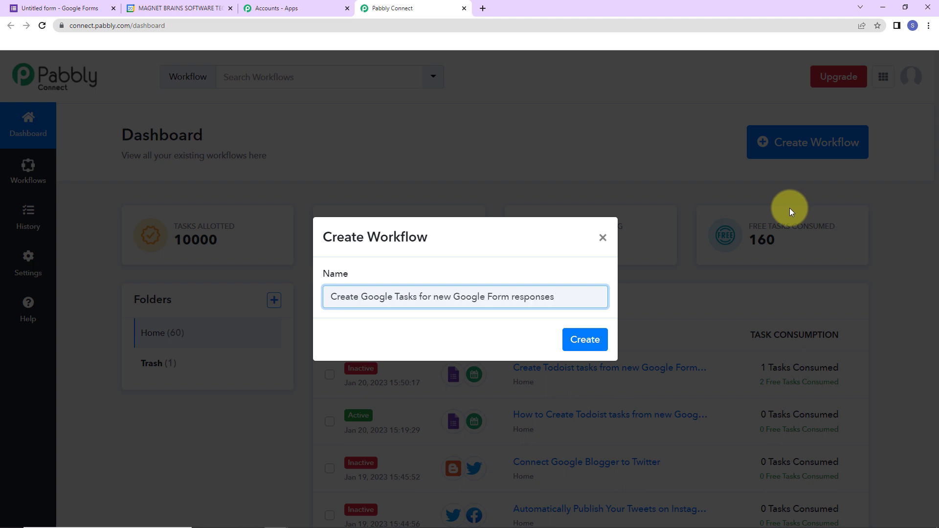
left_click(581, 341)
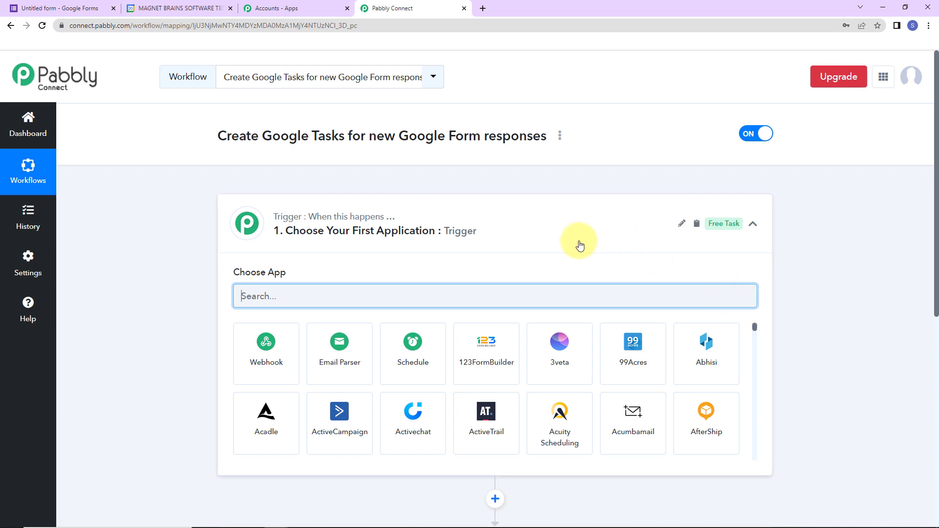
Set the trigger to Google Forms with the New Response Received event
scroll(458, 247, "down", 2)
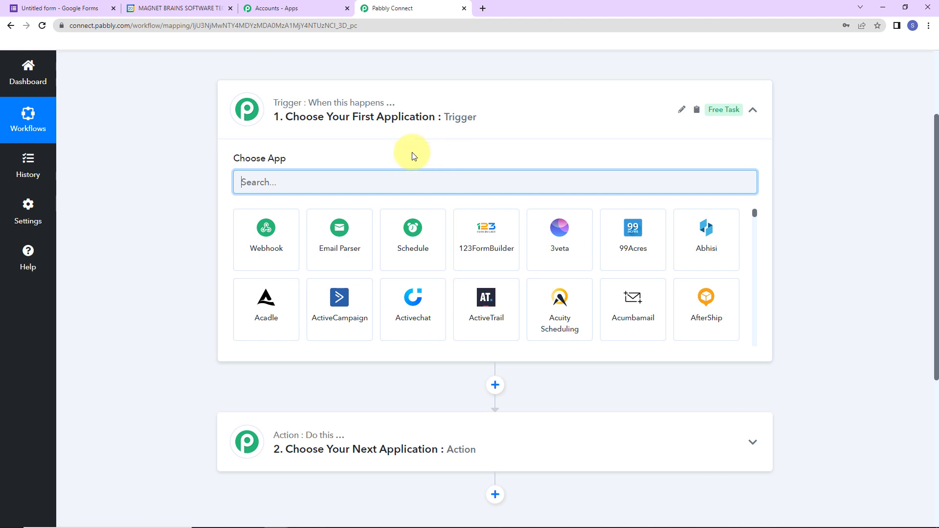
type("goog")
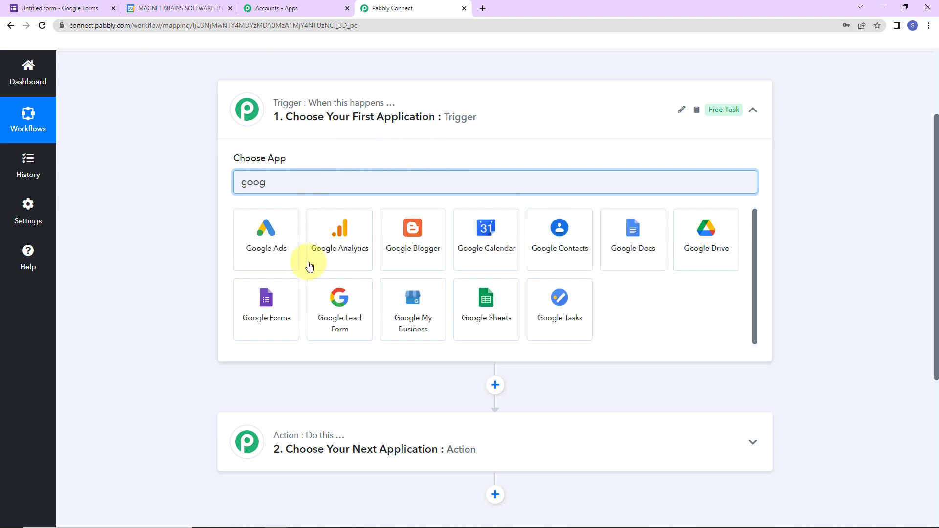
left_click(283, 308)
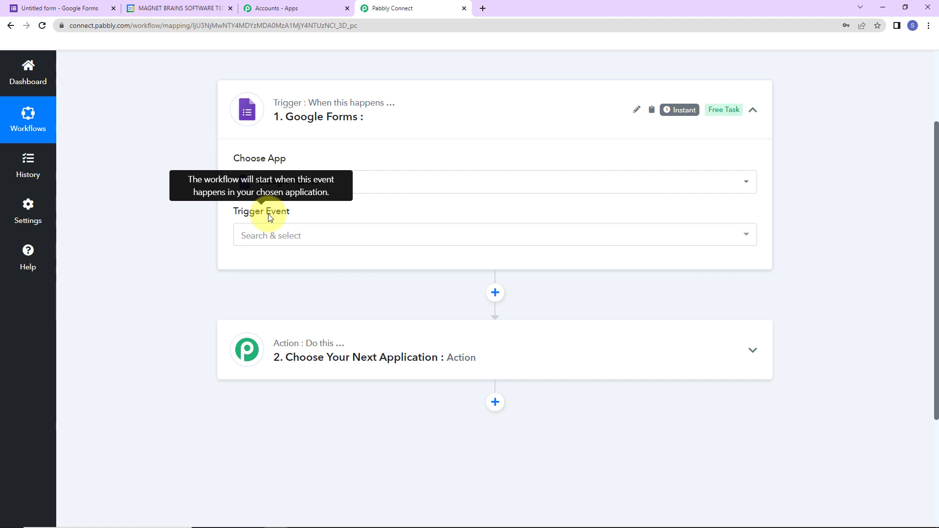
left_click(268, 236)
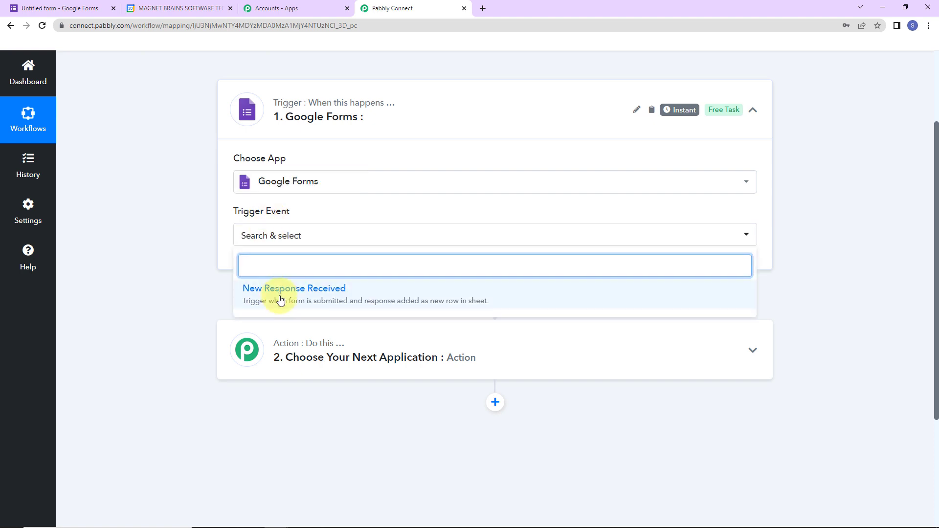
left_click(280, 299)
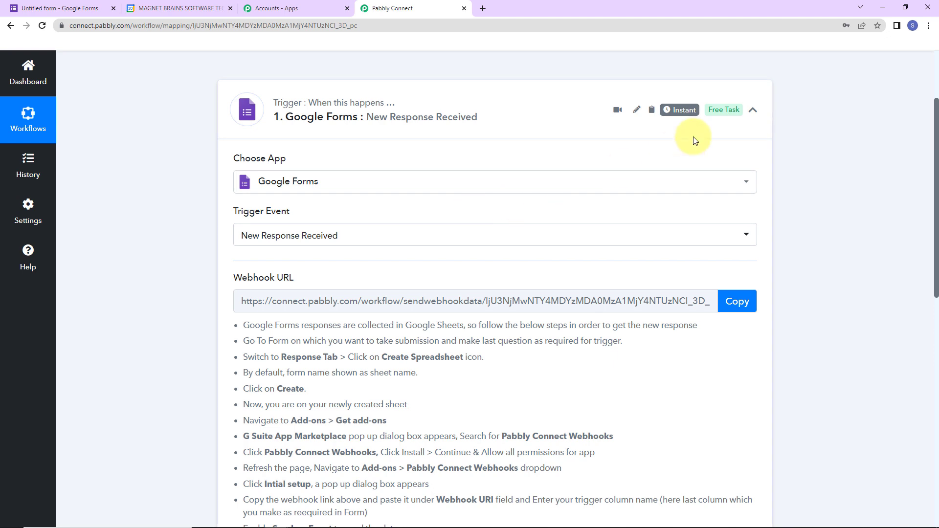
Copy the trigger's webhook URL and go over to Google Forms
mouse_move(686, 117)
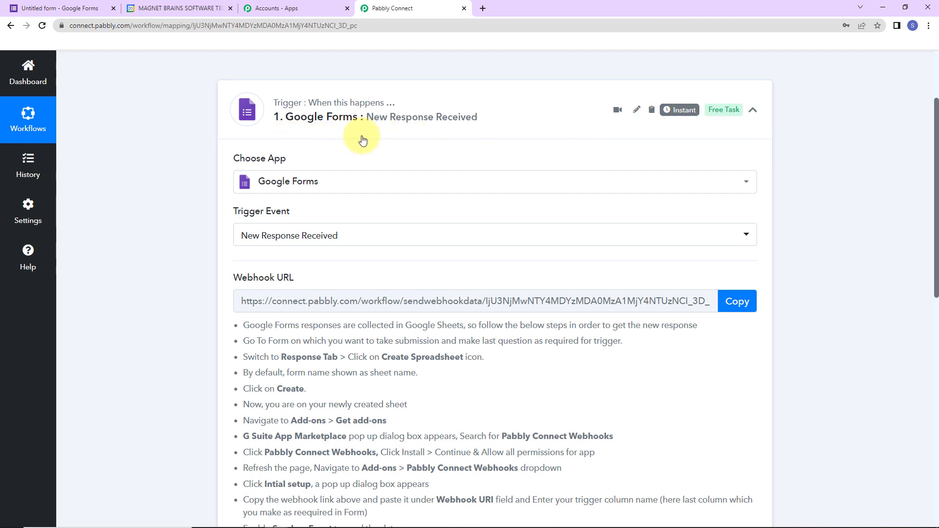
scroll(408, 264, "down", 2)
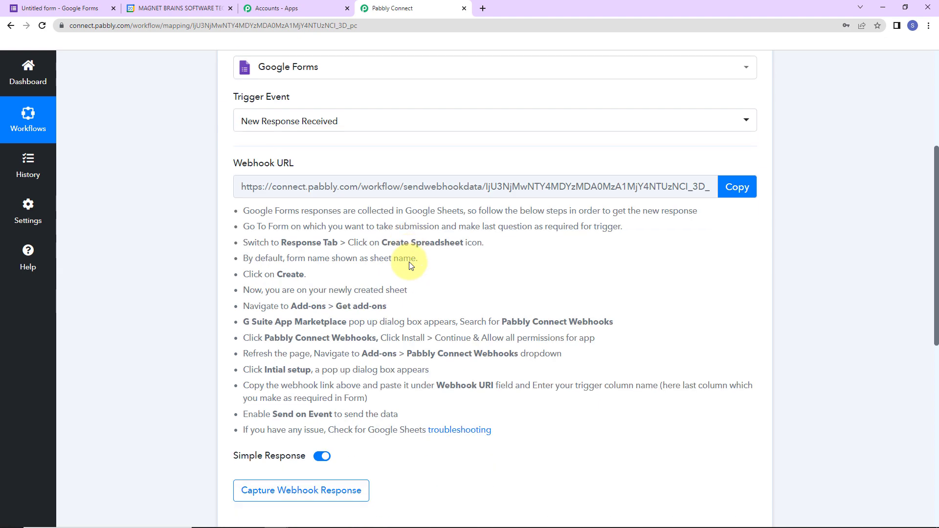
left_click(735, 186)
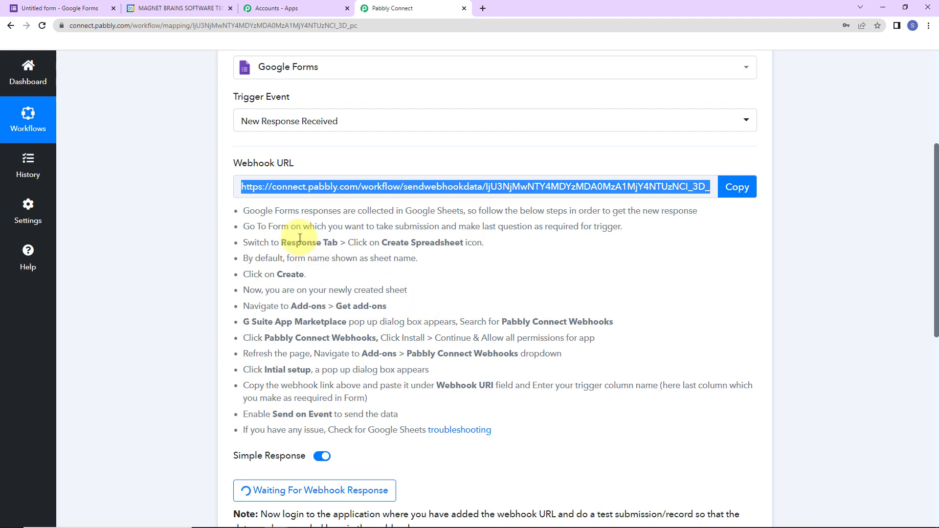
key("ctrl+1")
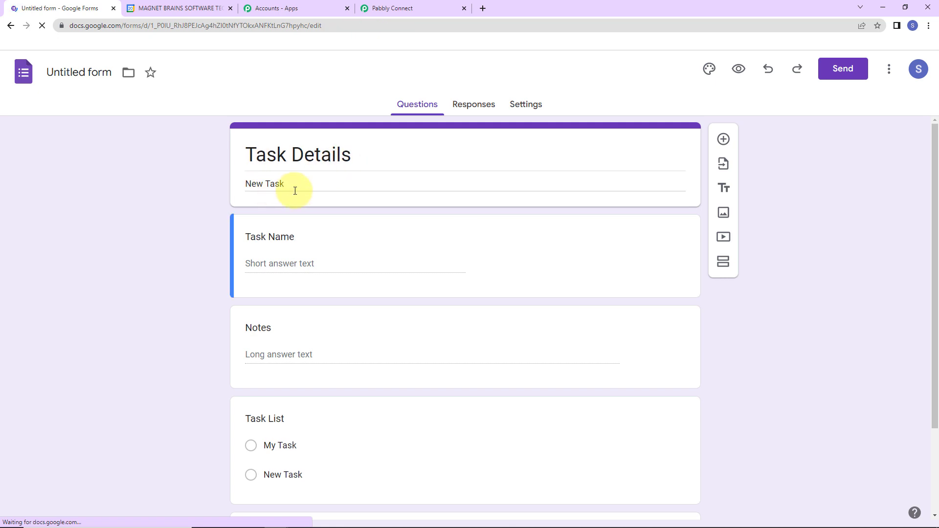
Mark the Task Details form's Due Date question as required, then view its Responses tab
scroll(871, 219, "down", 2)
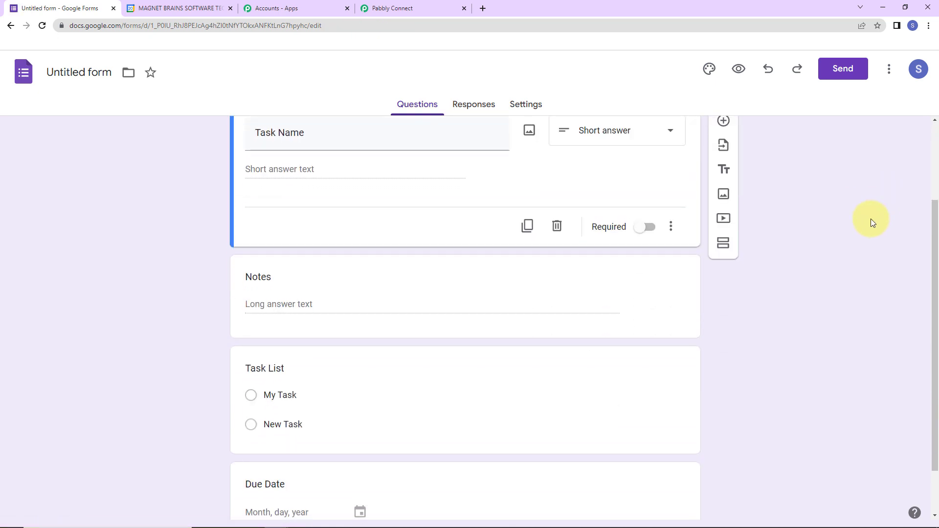
scroll(871, 220, "down", 1)
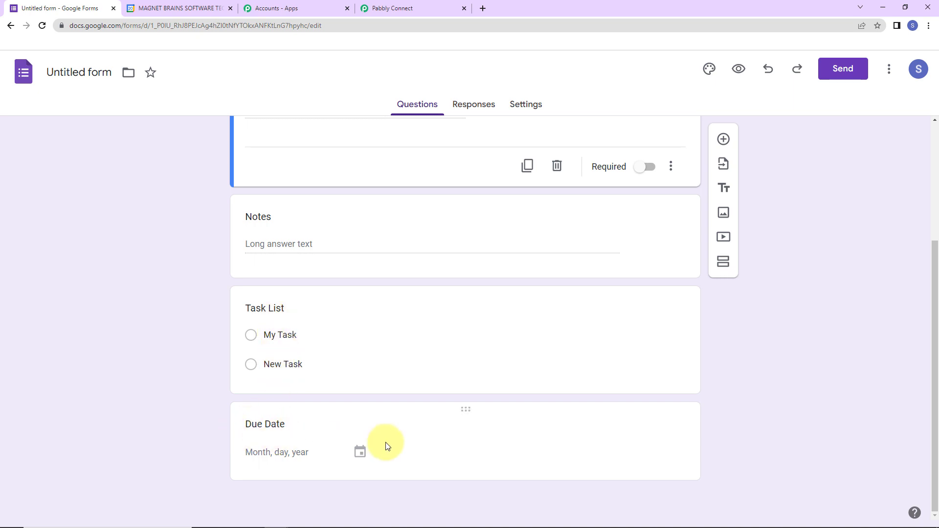
left_click(532, 443)
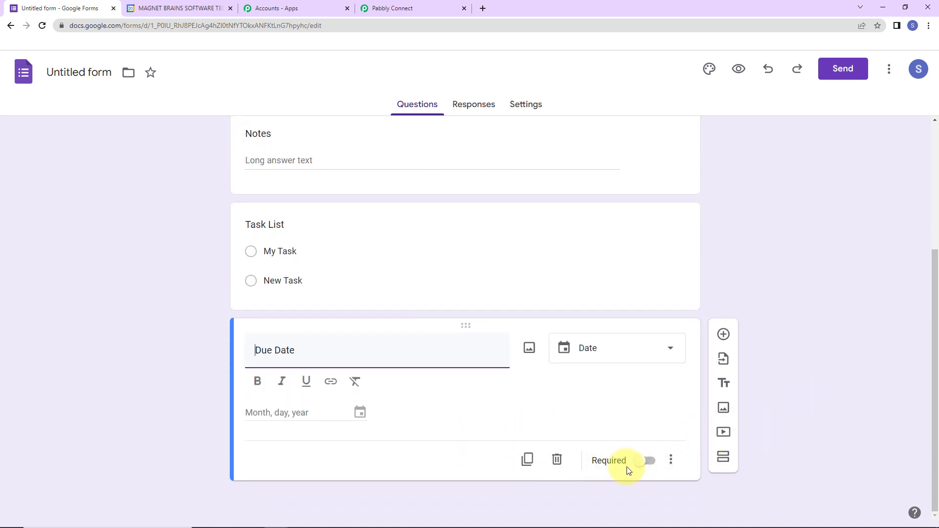
left_click(644, 461)
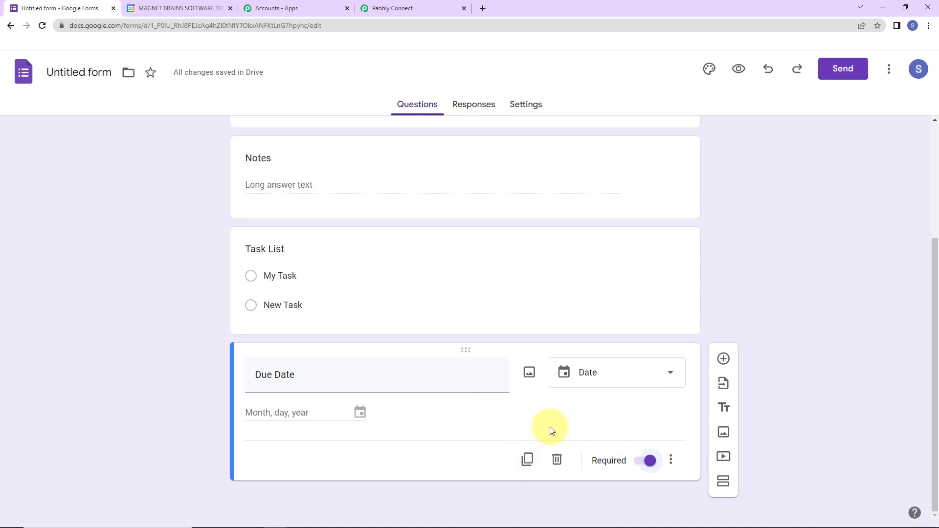
left_click(470, 103)
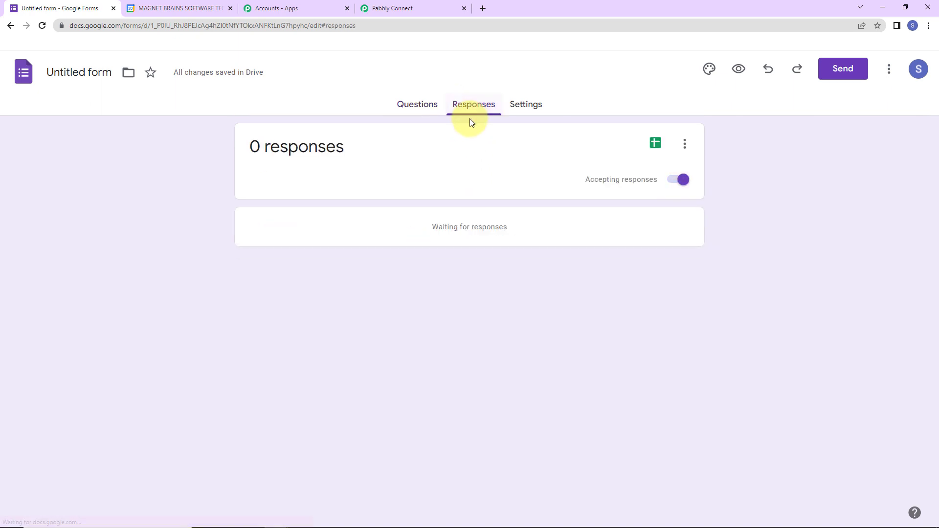
Send responses to a new spreadsheet, Untitled form (Responses), and open it
left_click(684, 144)
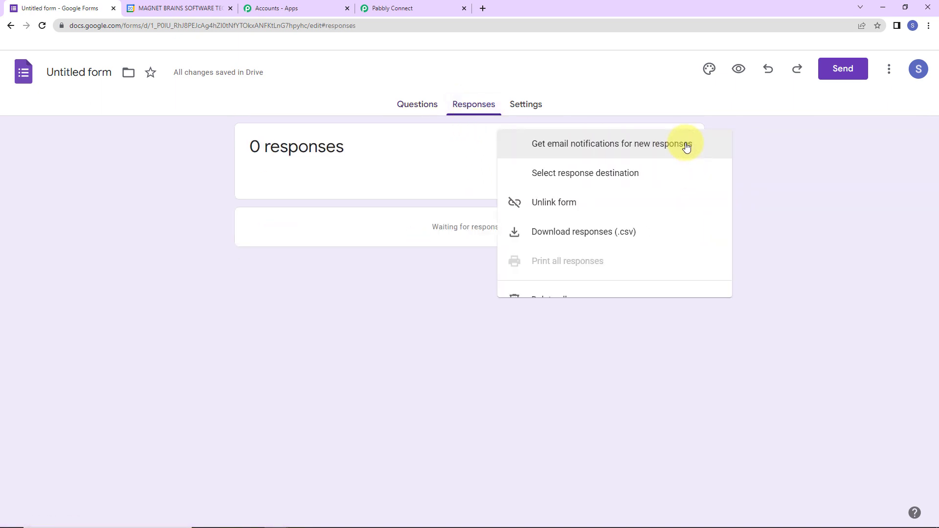
left_click(516, 184)
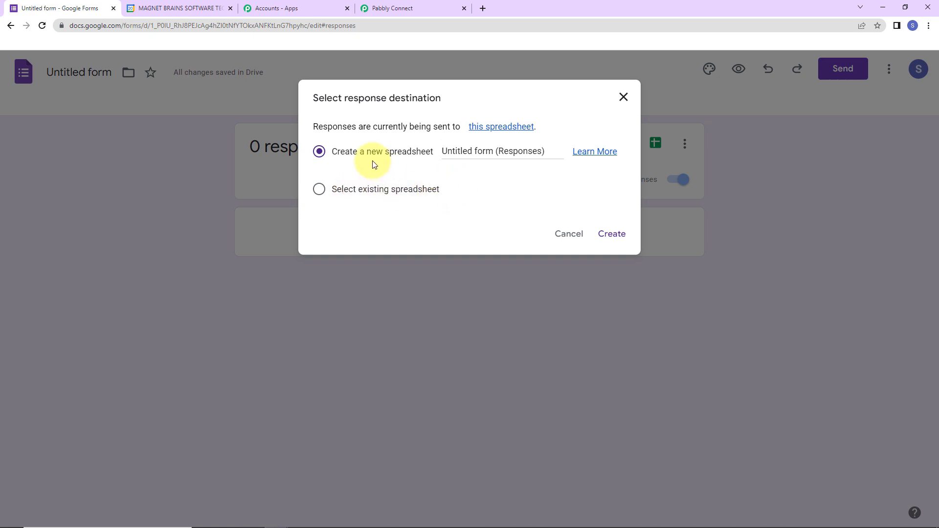
left_click(614, 233)
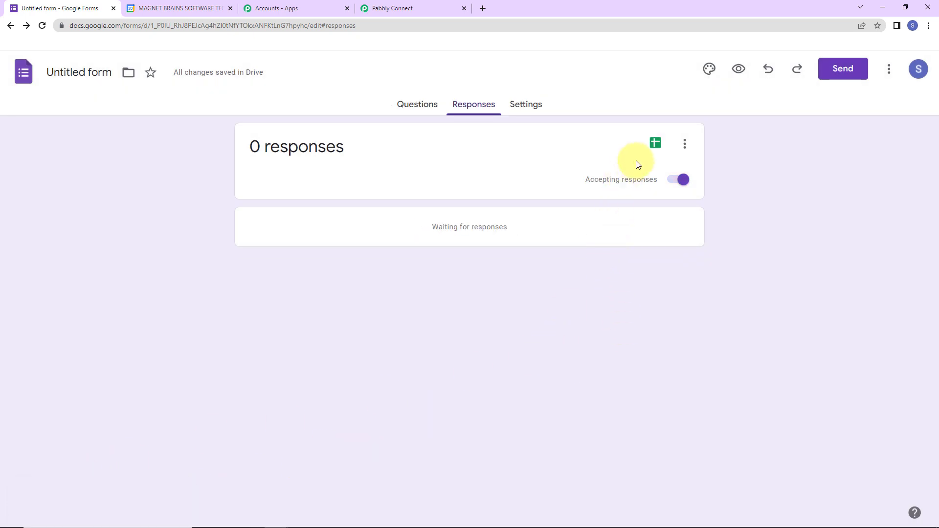
left_click(655, 143)
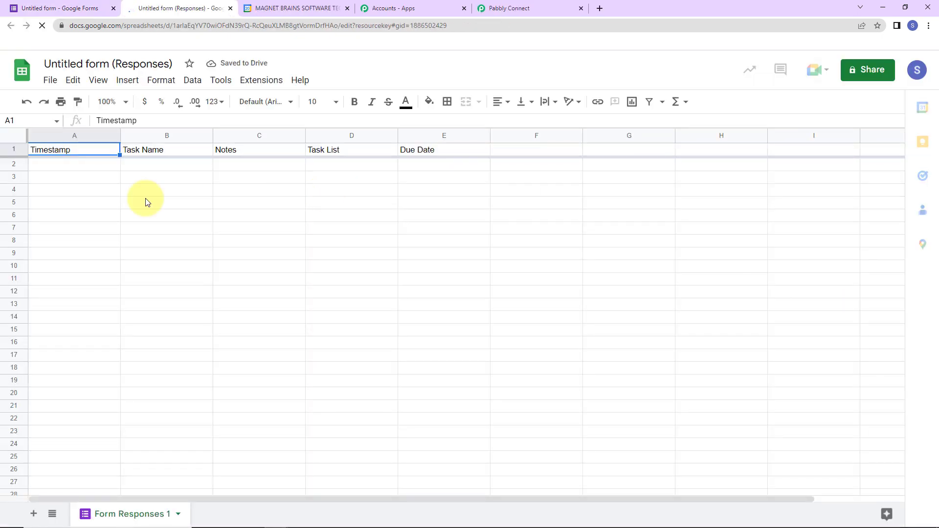
Make header cells A1:E1 bold, size 12 with light cornflower blue fill, then return to Forms
left_click_drag(108, 151, 446, 153)
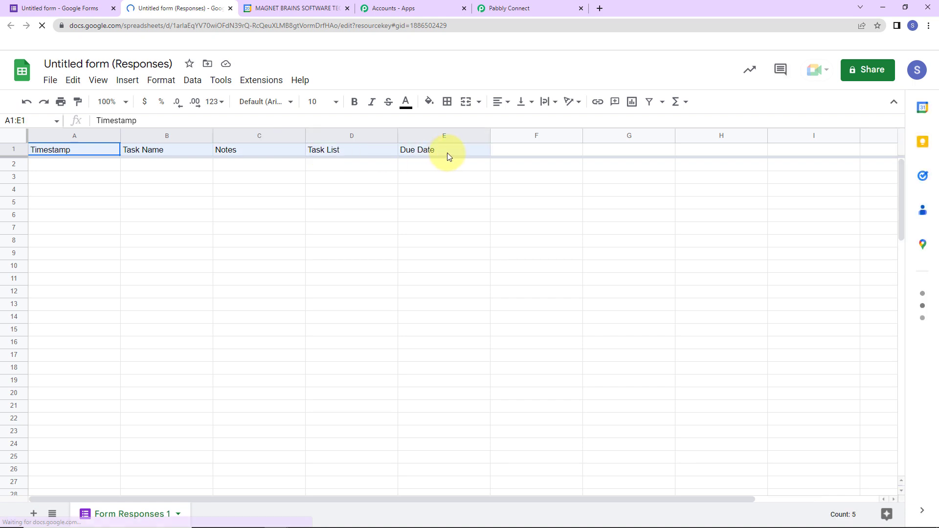
left_click(355, 103)
left_click(336, 102)
left_click(315, 241)
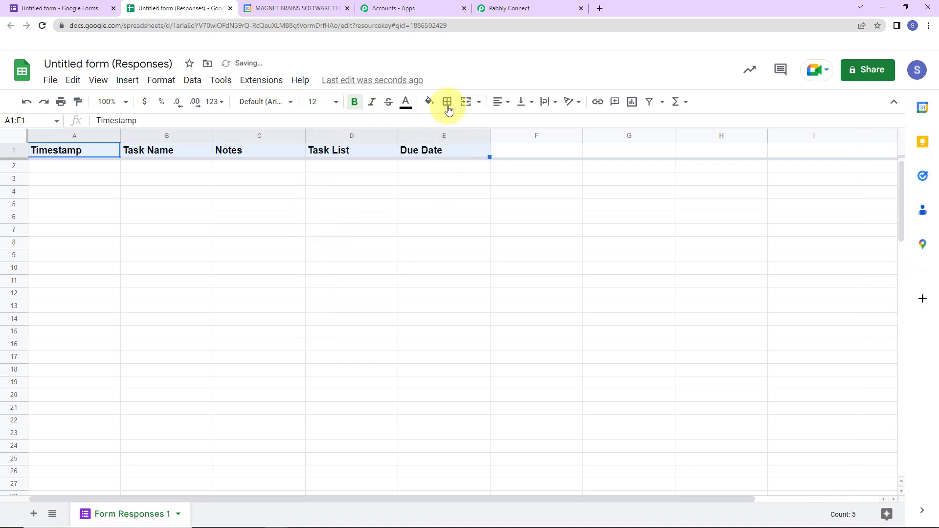
left_click(429, 101)
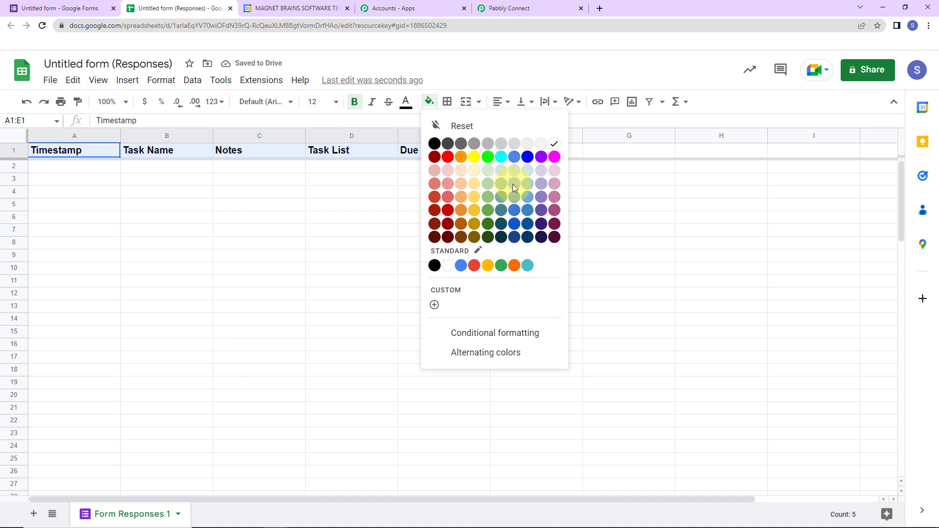
left_click(513, 184)
left_click(595, 243)
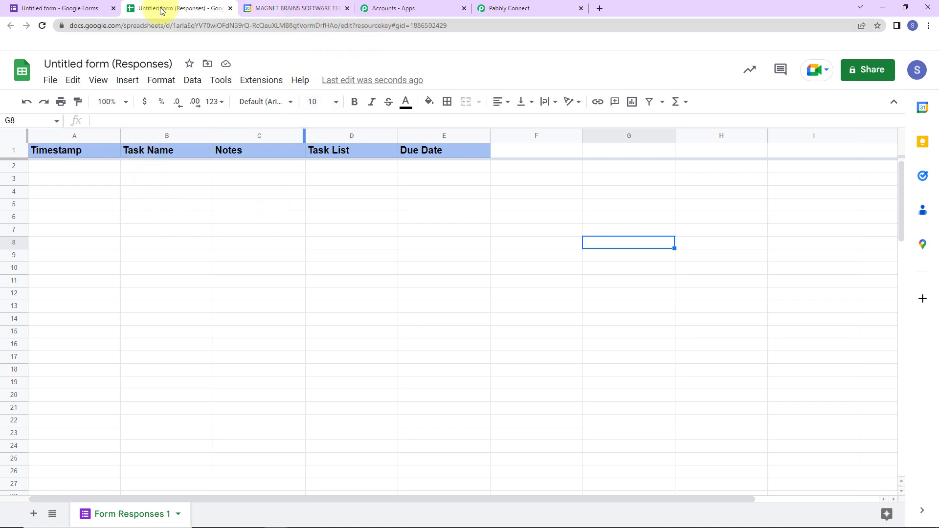
left_click(44, 9)
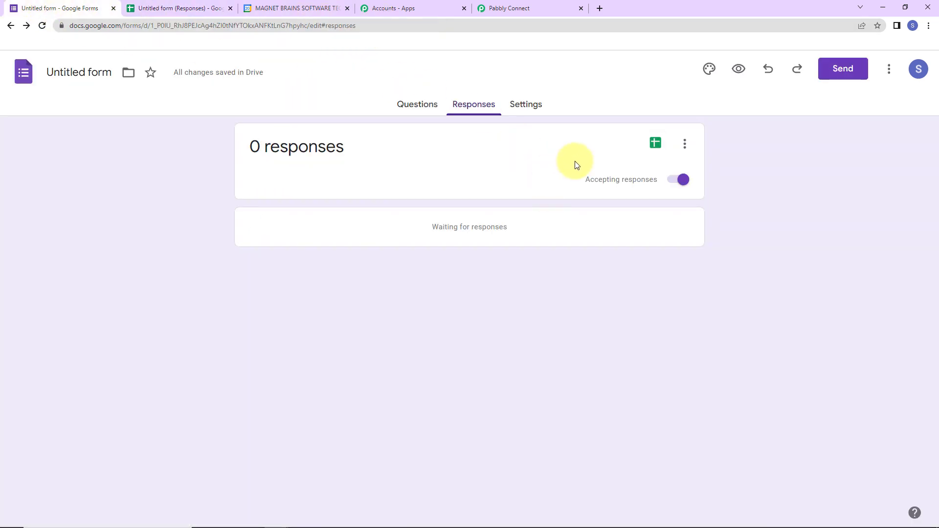
Open the live form preview and enter a task name and notes
left_click(738, 68)
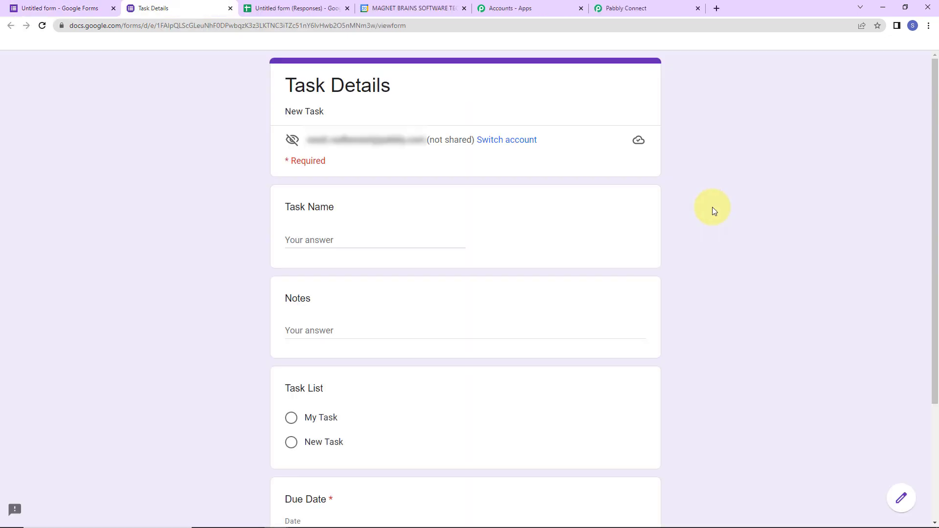
left_click(321, 238)
type("New Task 123")
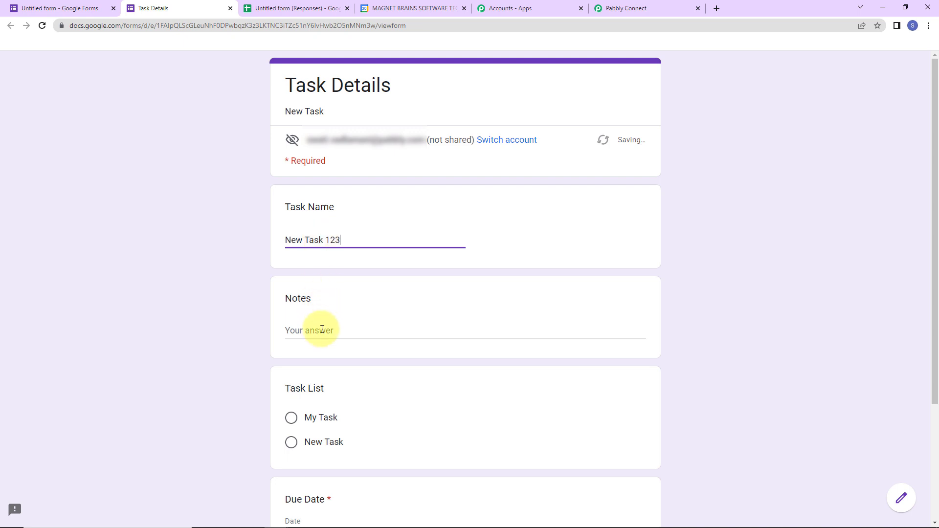
left_click(321, 329)
type("Demo Notes")
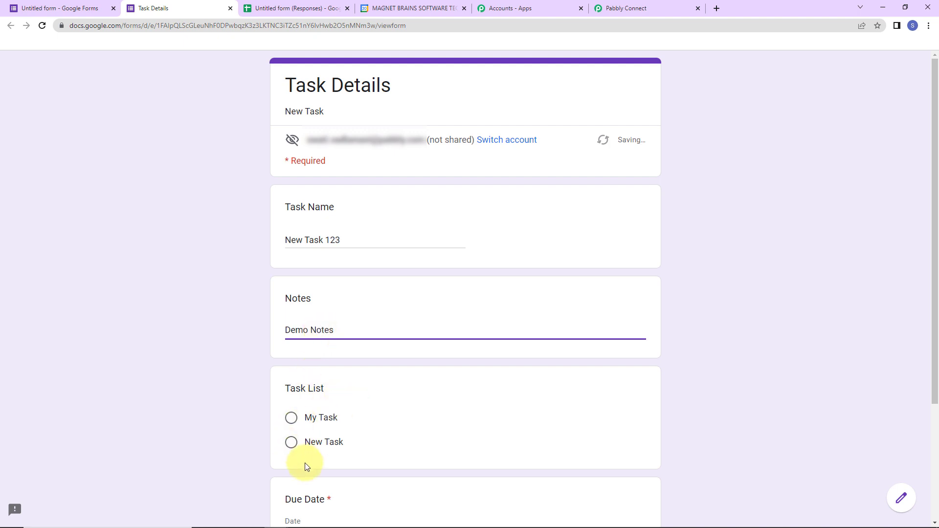
Choose task list My Task, due date January 25, 2023, submit, and open the responses sheet
left_click(298, 423)
scroll(712, 354, "down", 4)
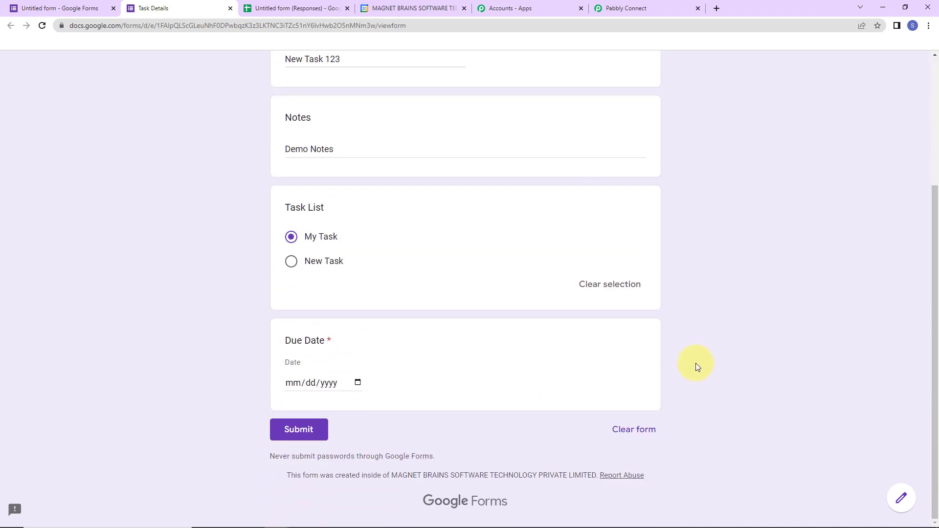
left_click(359, 382)
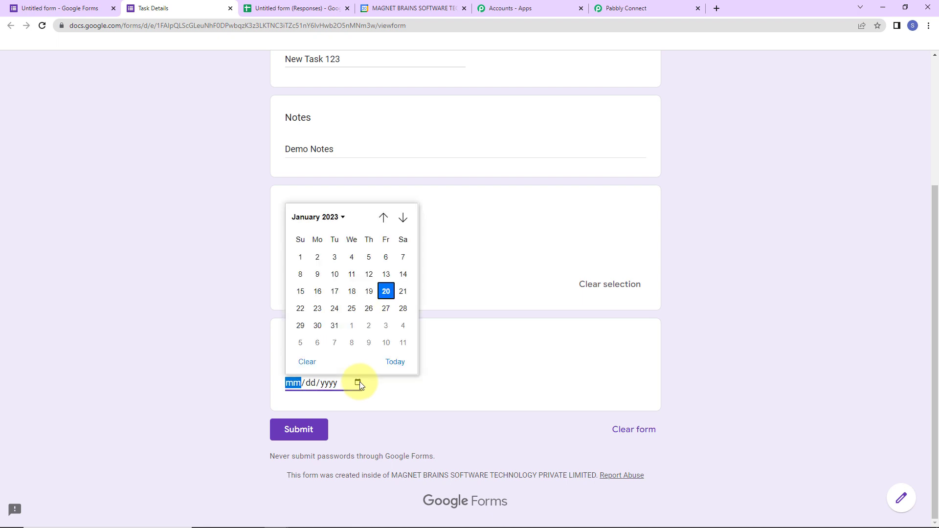
left_click(351, 309)
left_click(304, 430)
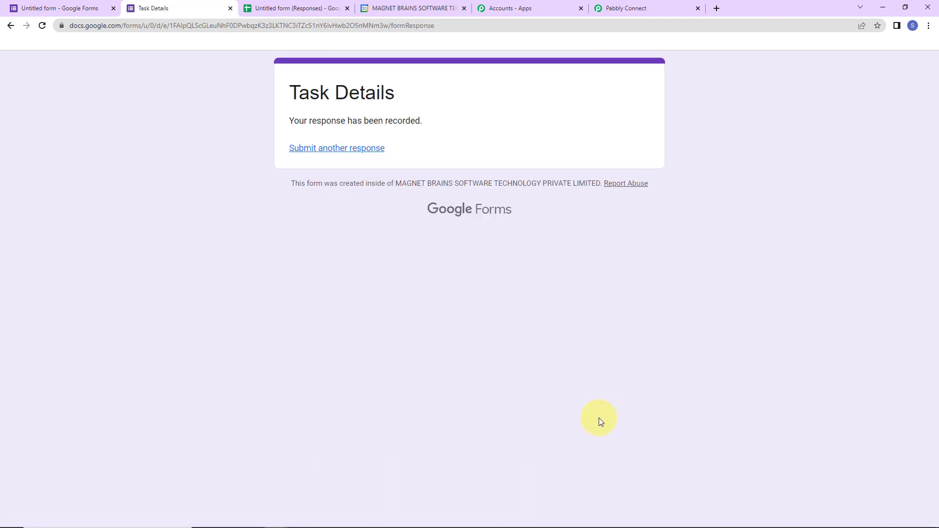
left_click(314, 9)
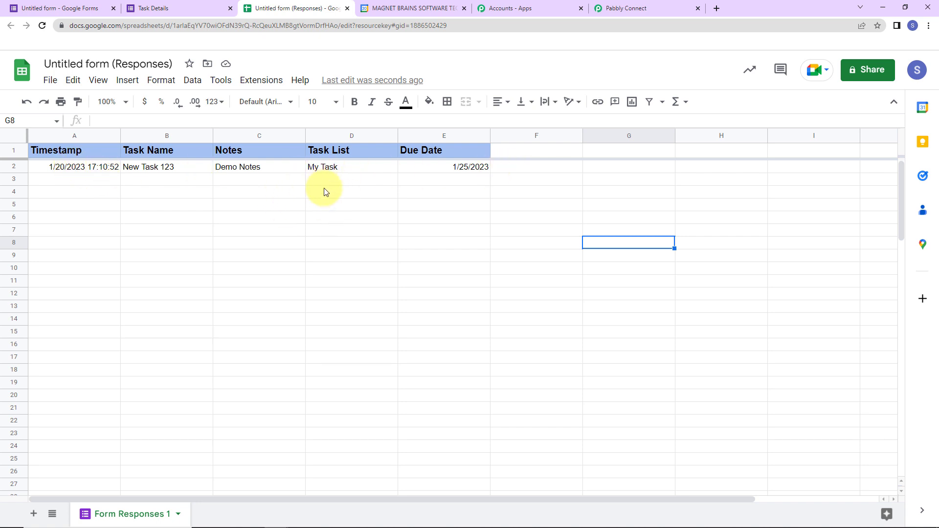
Look up Pabbly Connect Webhooks in the add-on Marketplace, confirm it's installed, and reload the sheet
left_click(250, 80)
mouse_move(296, 102)
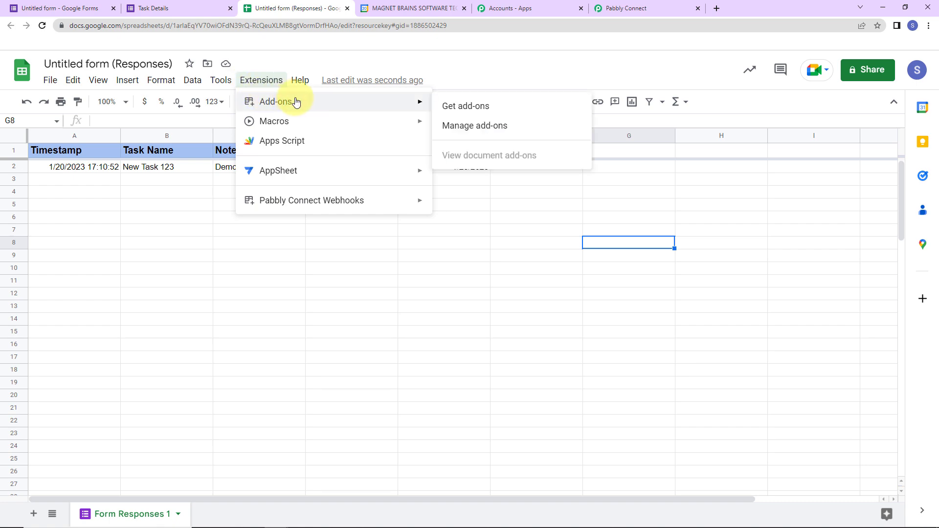
left_click(486, 107)
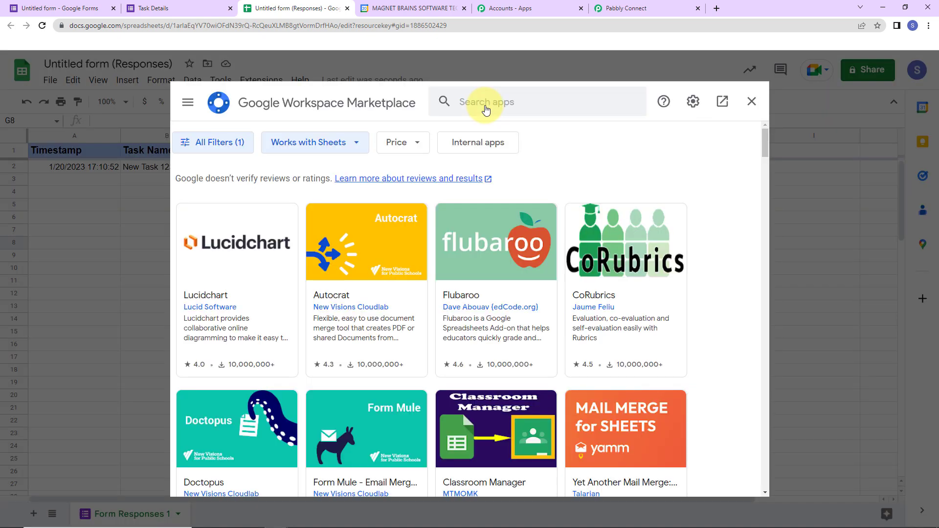
left_click(533, 103)
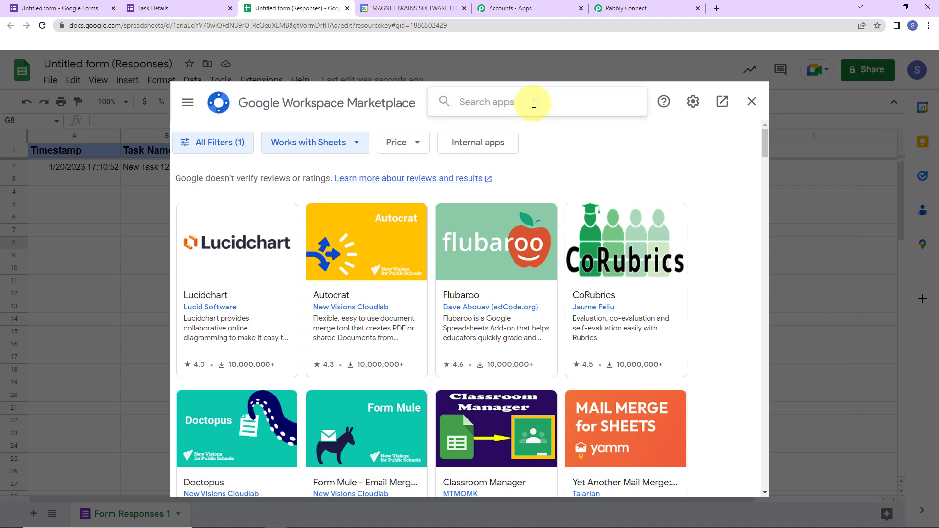
type("Pabbly")
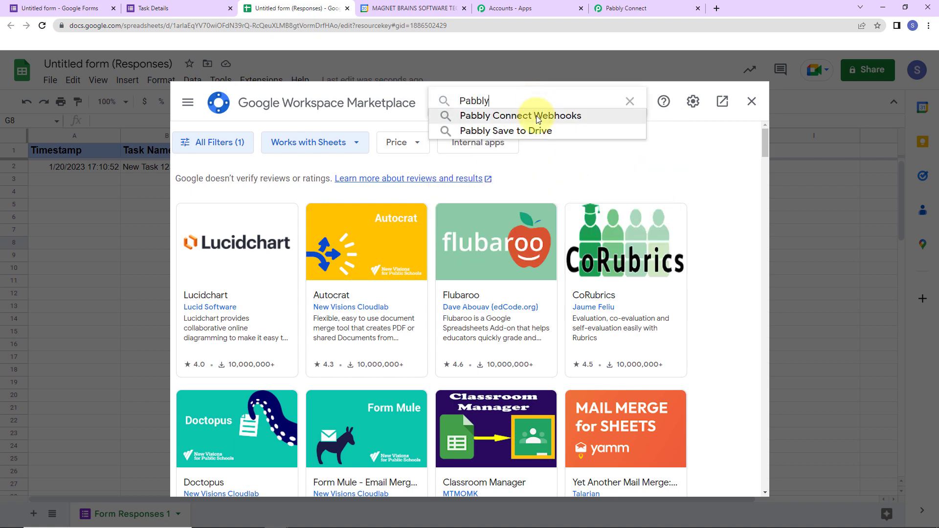
left_click(535, 115)
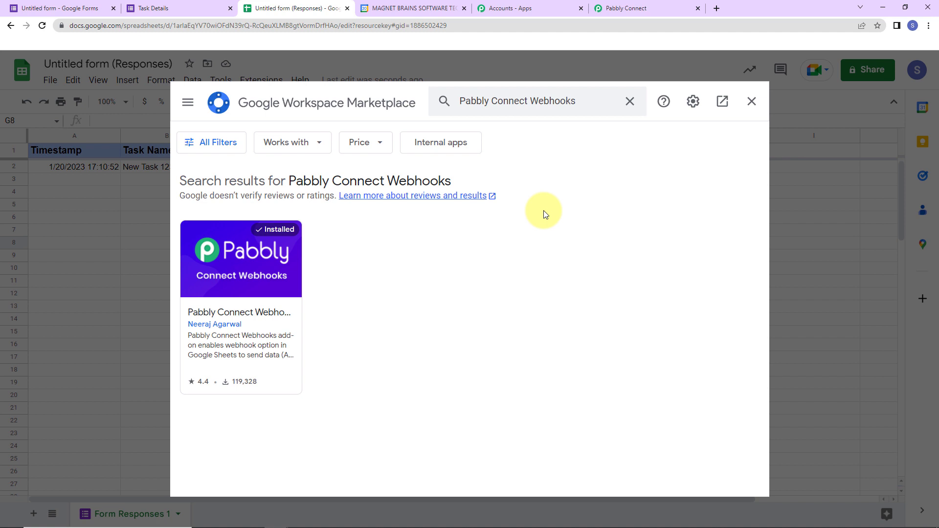
left_click(751, 102)
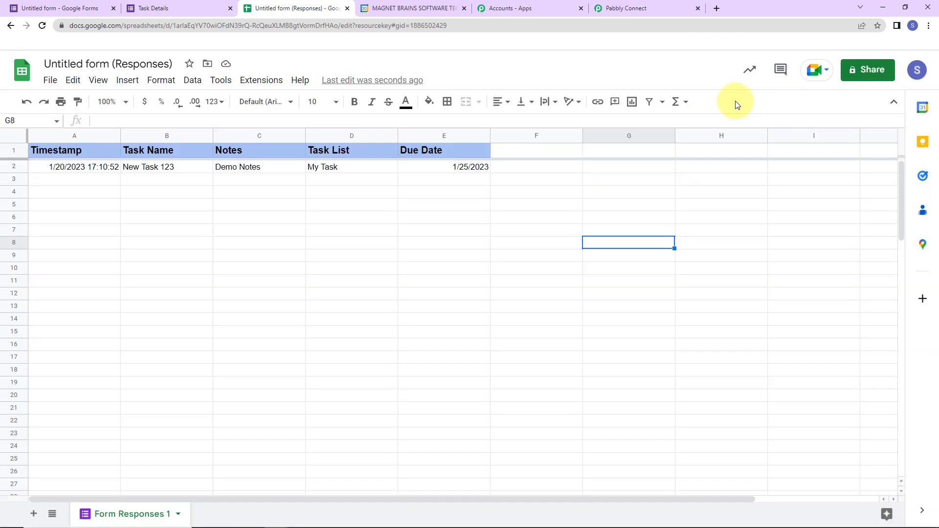
left_click(43, 26)
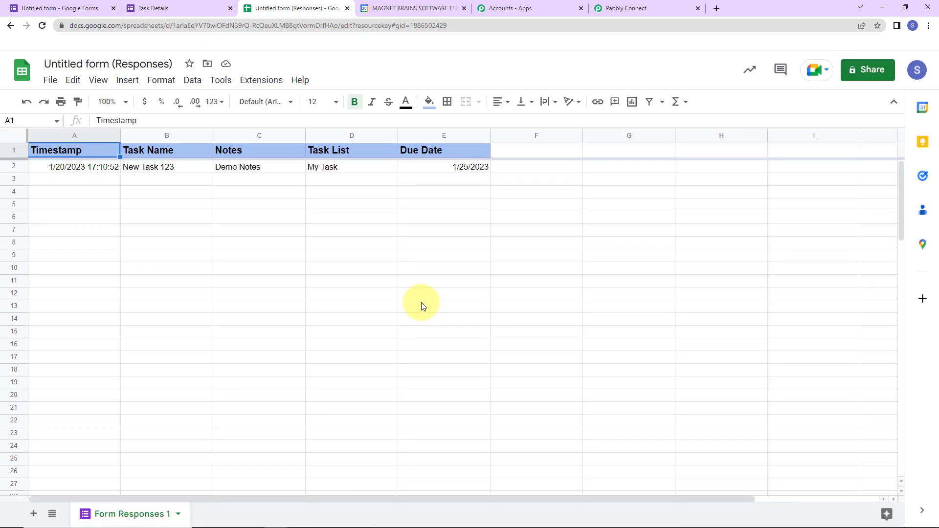
Open Pabbly Connect Webhooks Initial Setup and paste the workflow's webhook URL copied from Pabbly
left_click(261, 80)
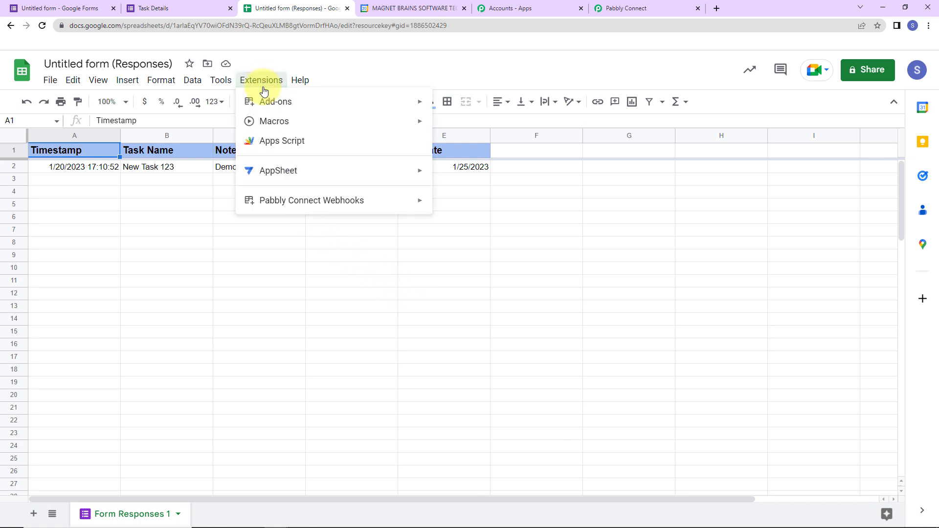
mouse_move(278, 201)
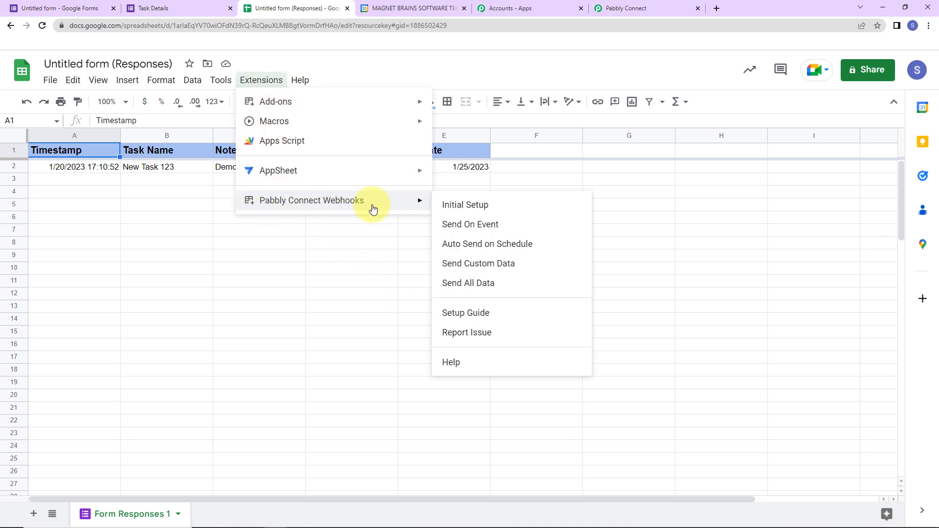
left_click(494, 206)
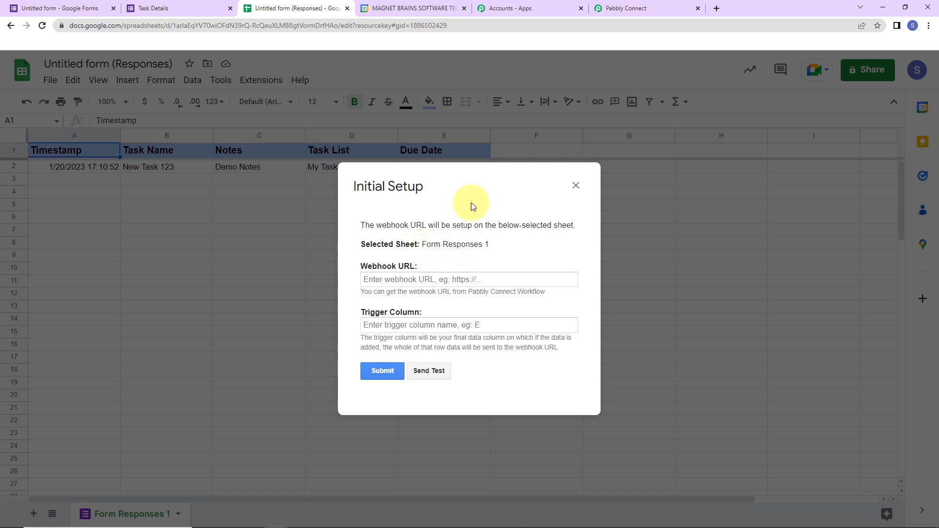
left_click(619, 8)
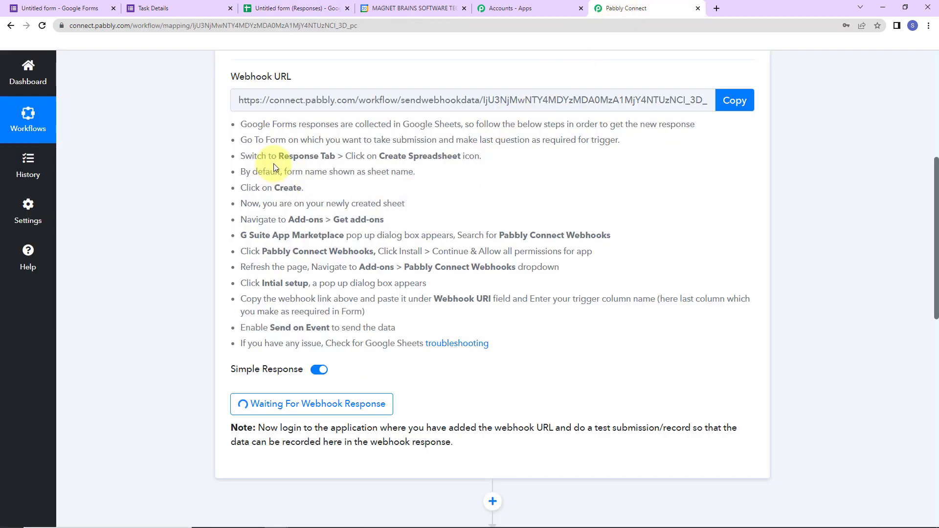
left_click(734, 101)
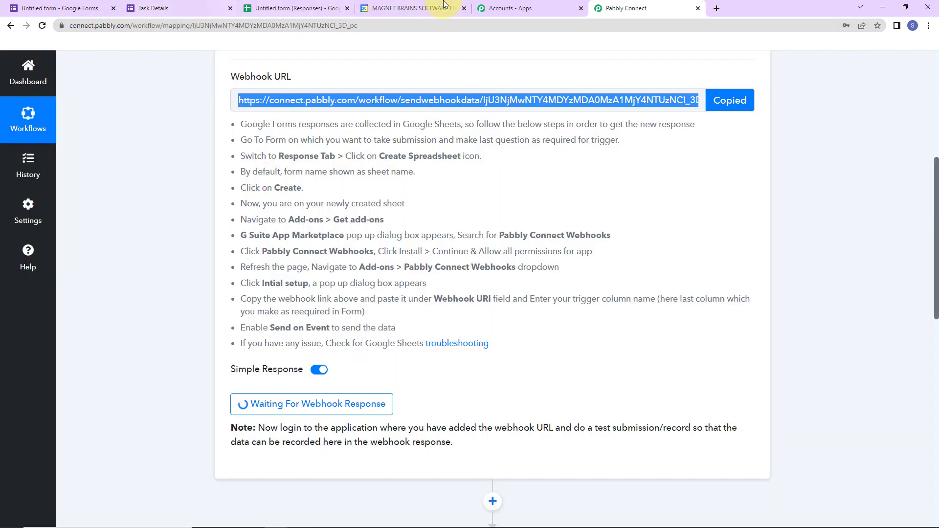
left_click(296, 8)
left_click(499, 274)
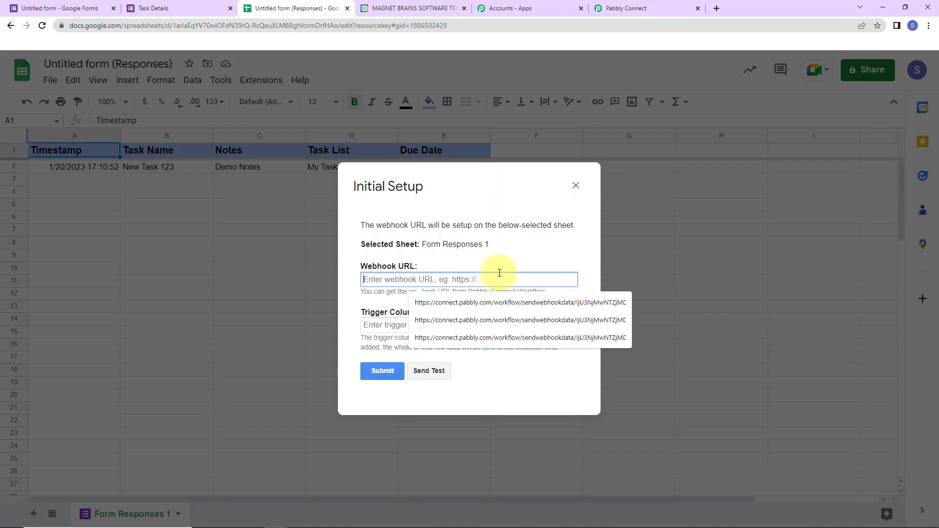
key("ctrl+v")
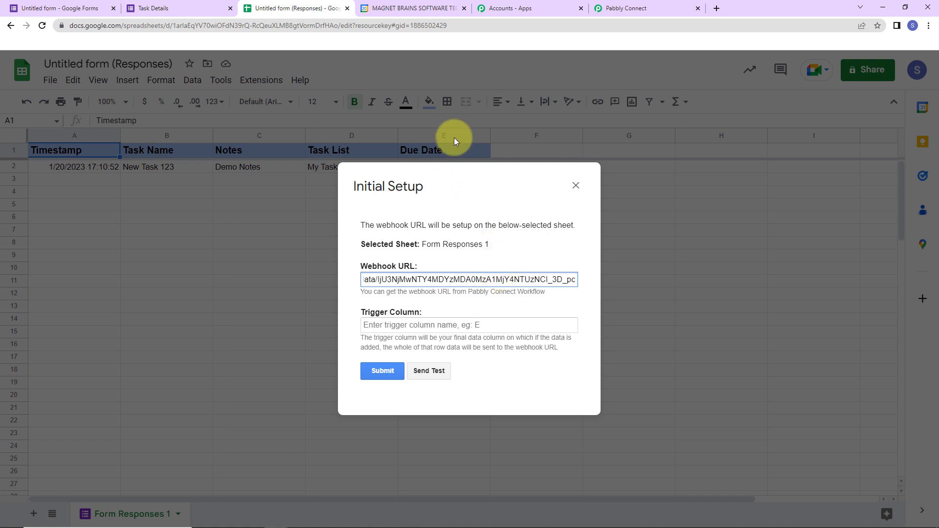
Set trigger column E, send the test data, and submit the setup
left_click(403, 324)
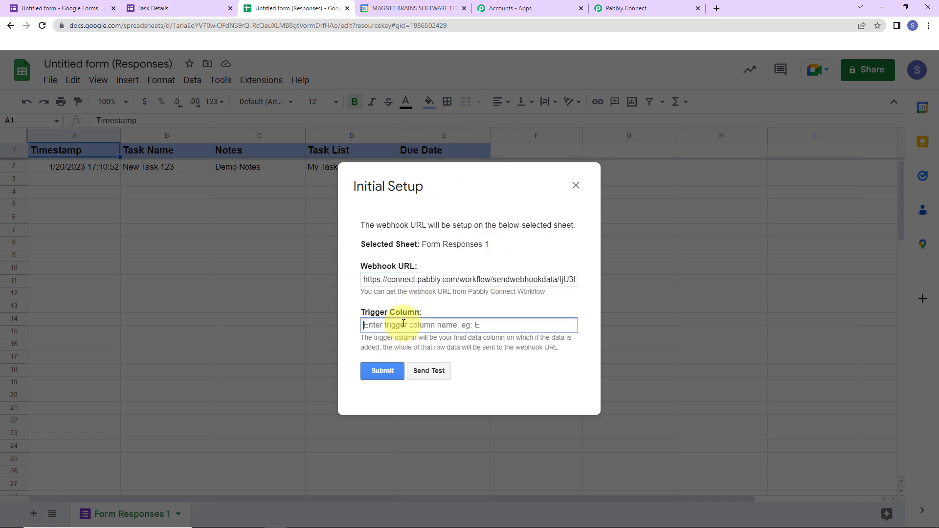
type("E")
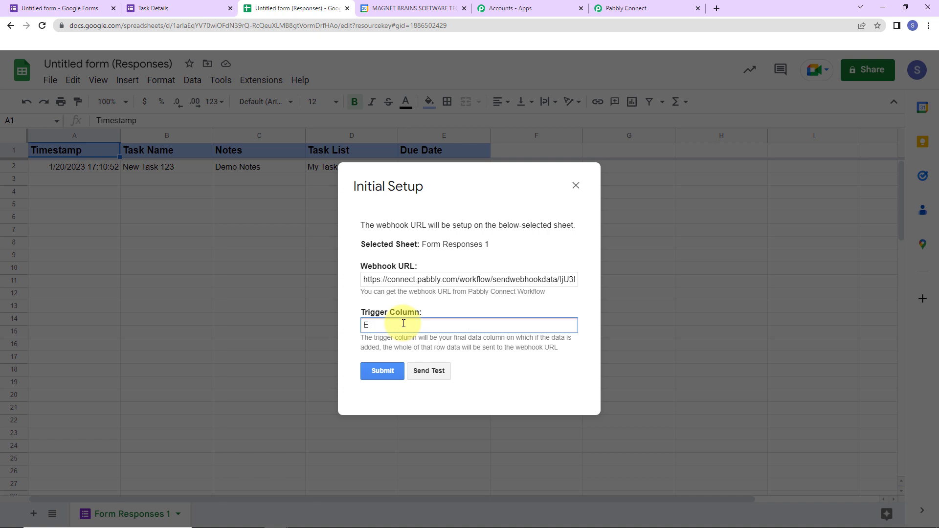
left_click(433, 370)
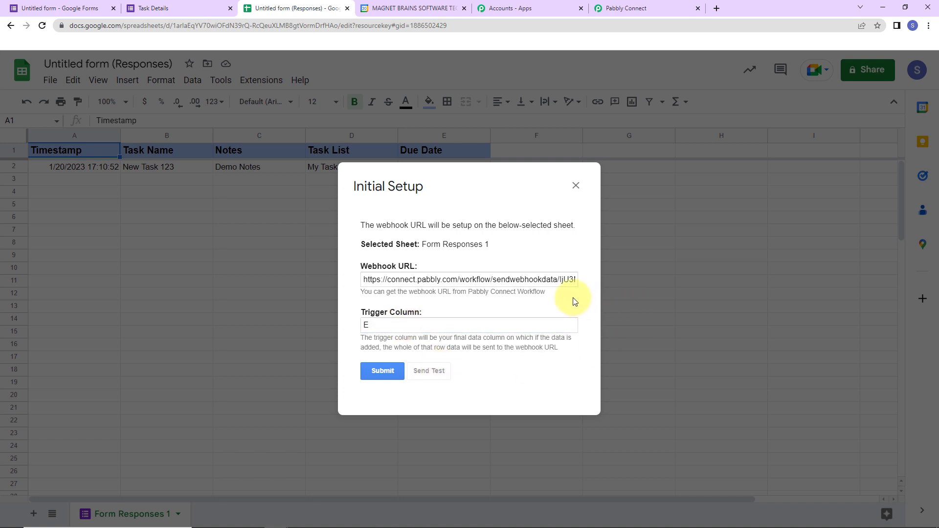
scroll(575, 302, "down", 1)
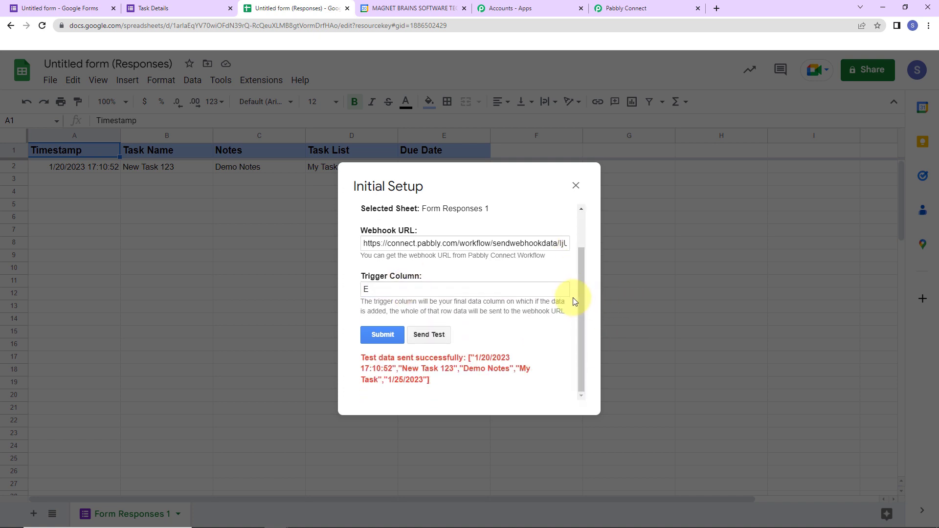
left_click(379, 335)
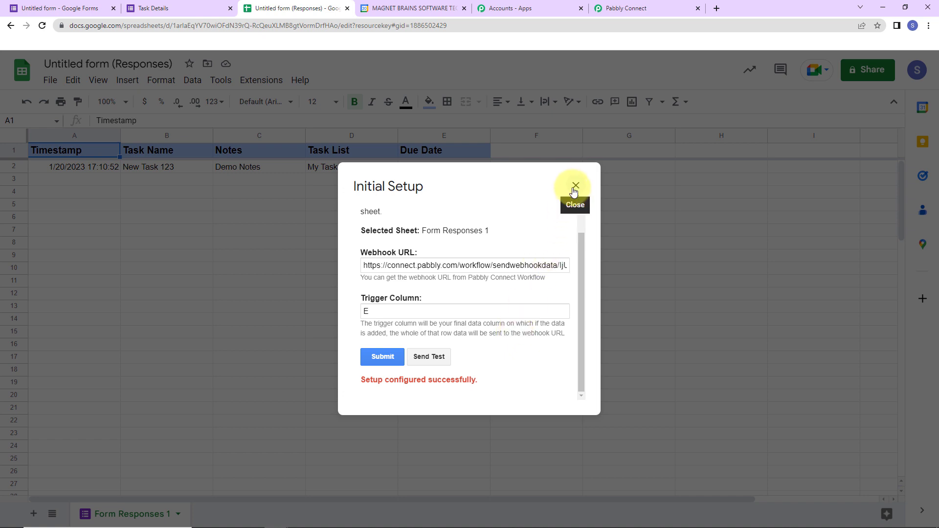
Close Initial Setup and run the Pabbly Connect Webhooks Send On Event option
left_click(576, 189)
left_click(249, 80)
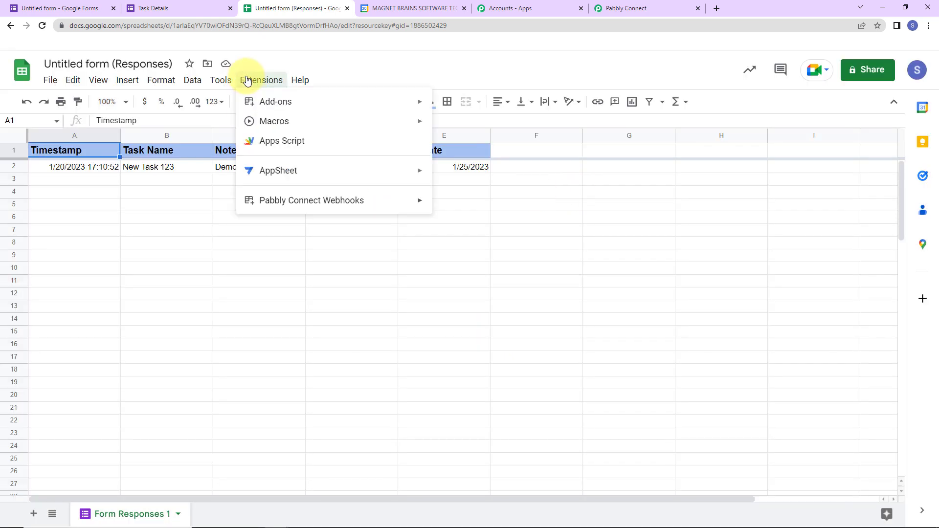
mouse_move(317, 203)
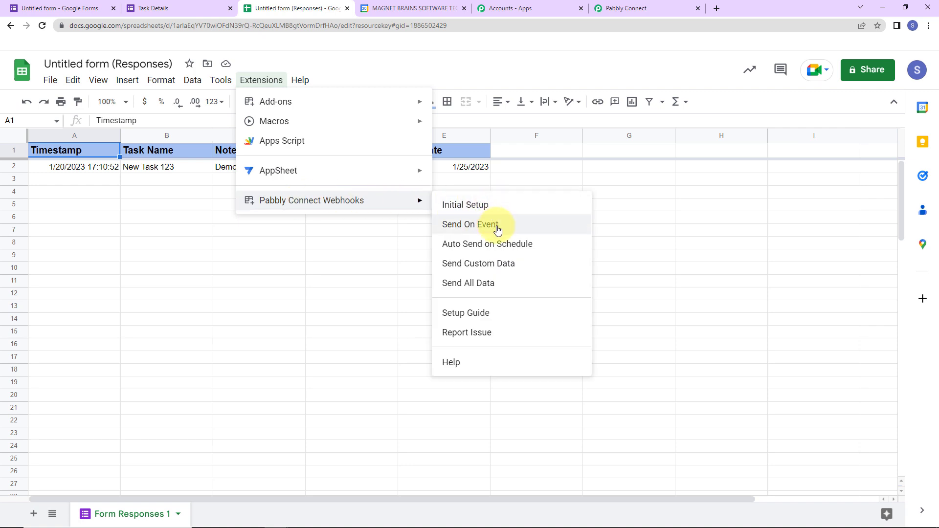
left_click(477, 224)
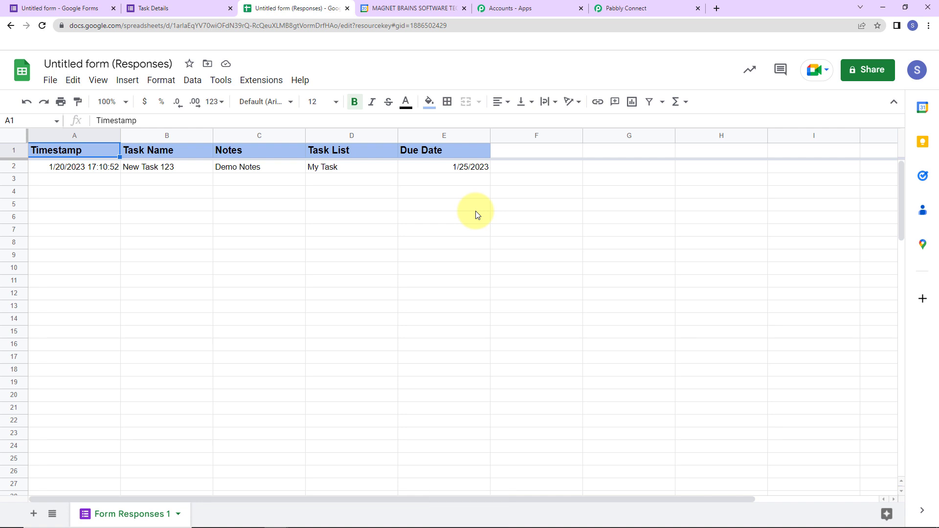
Back in the Pabbly workflow, choose Google Tasks as the action app
left_click(628, 10)
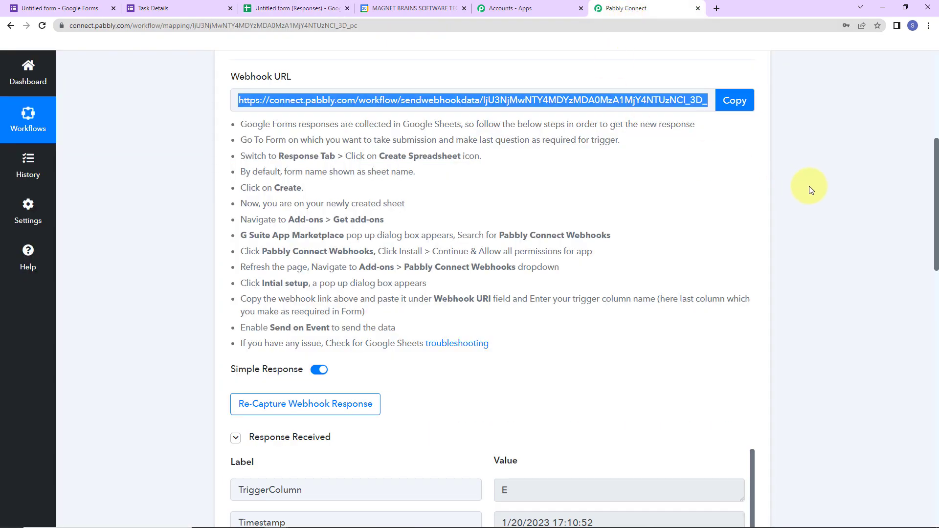
scroll(809, 190, "down", 7)
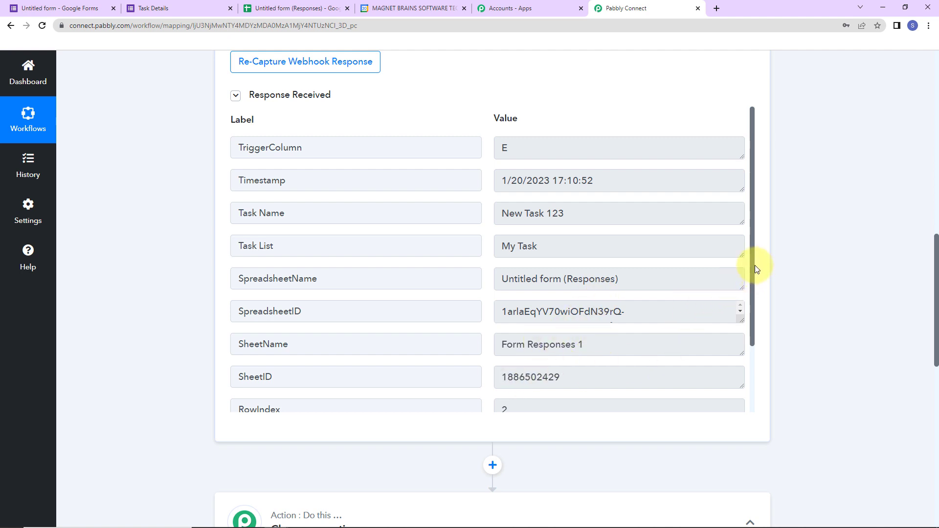
left_click_drag(750, 266, 770, 373)
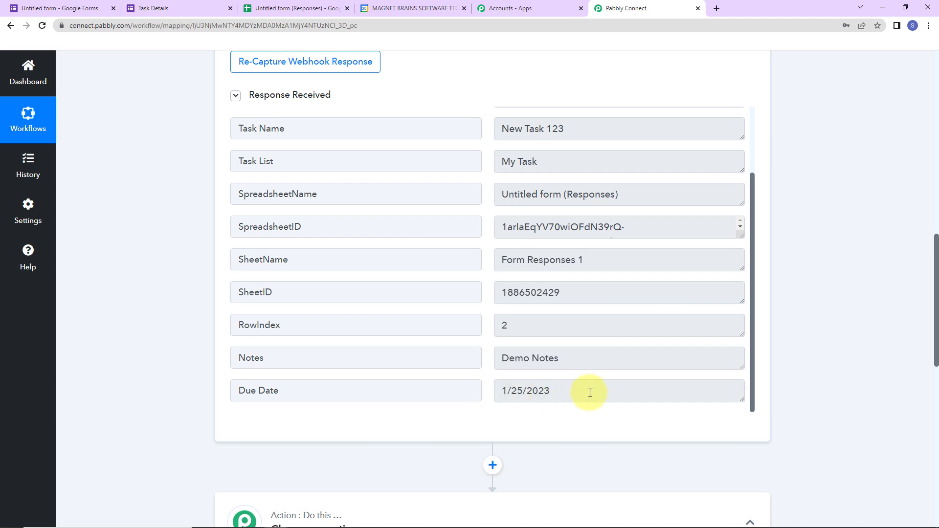
scroll(790, 250, "down", 7)
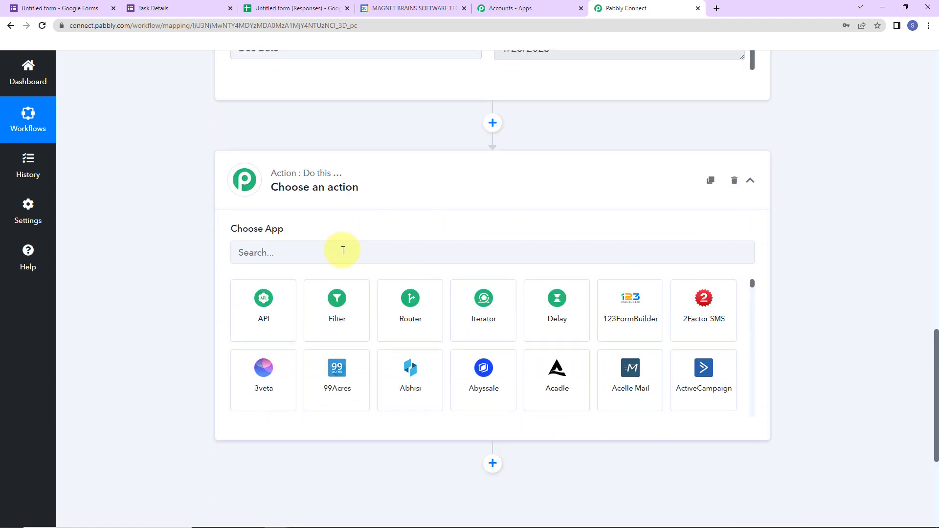
left_click(343, 250)
type("goo")
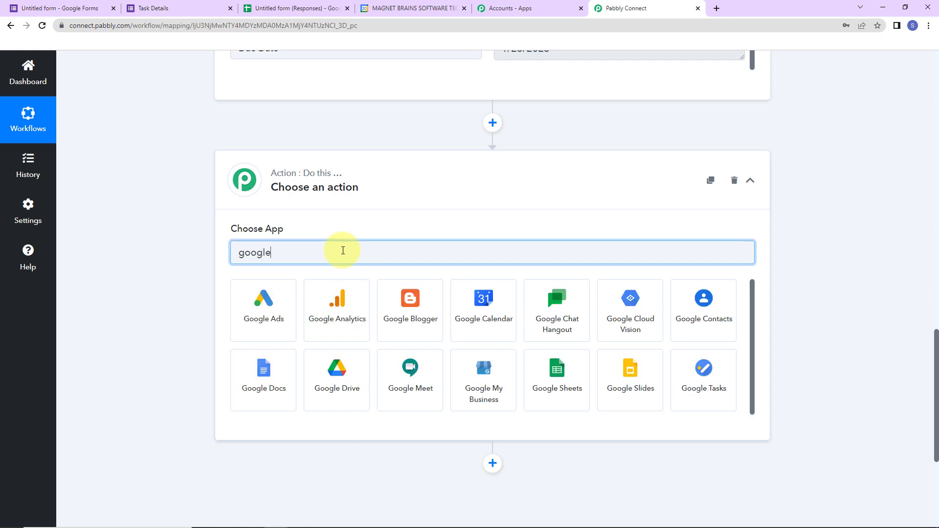
type("gle")
left_click(715, 384)
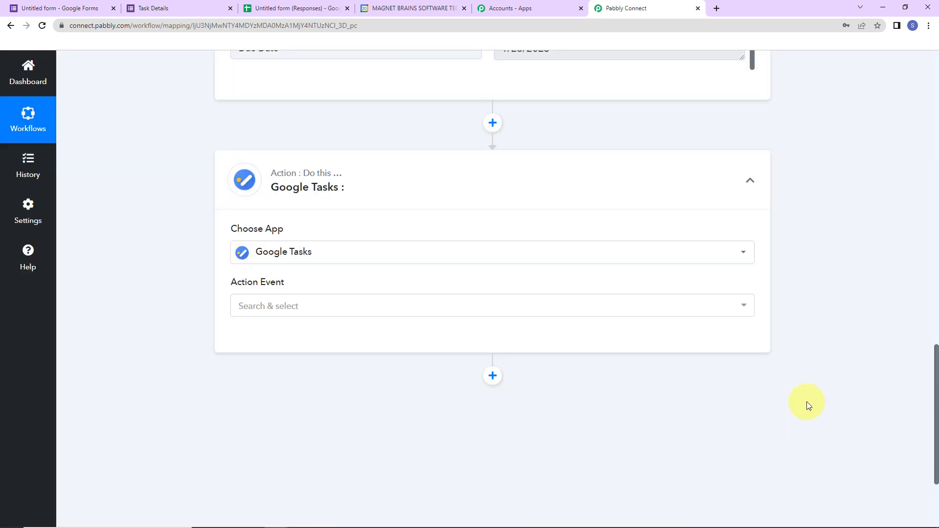
Set the action event to Create Task and start connecting a Google Tasks account
left_click(300, 309)
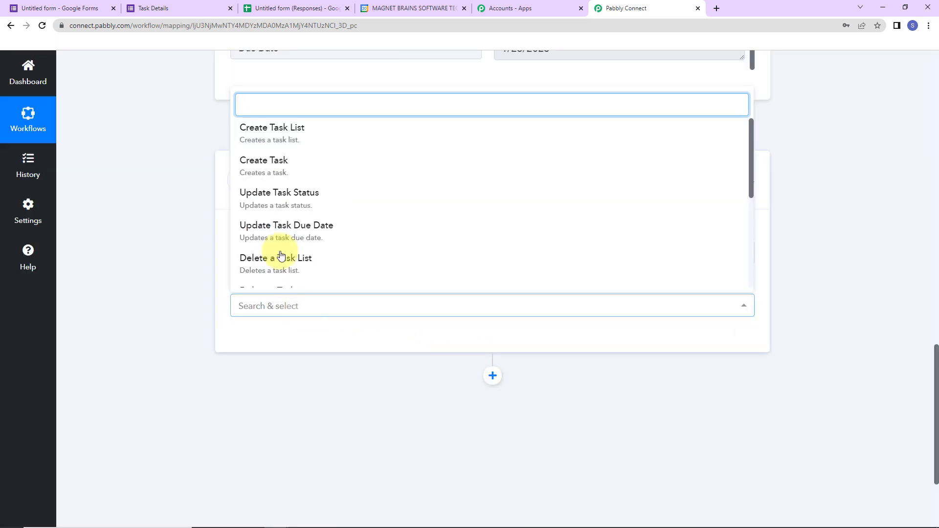
left_click(272, 175)
left_click(262, 344)
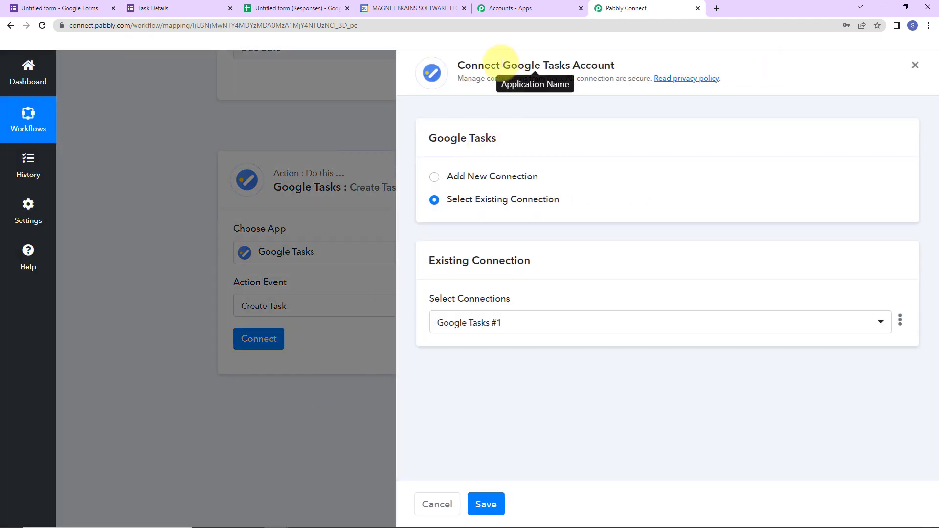
Add a new Google Tasks connection by signing in with Google and allowing Pabbly Connect access
left_click_drag(501, 65, 711, 69)
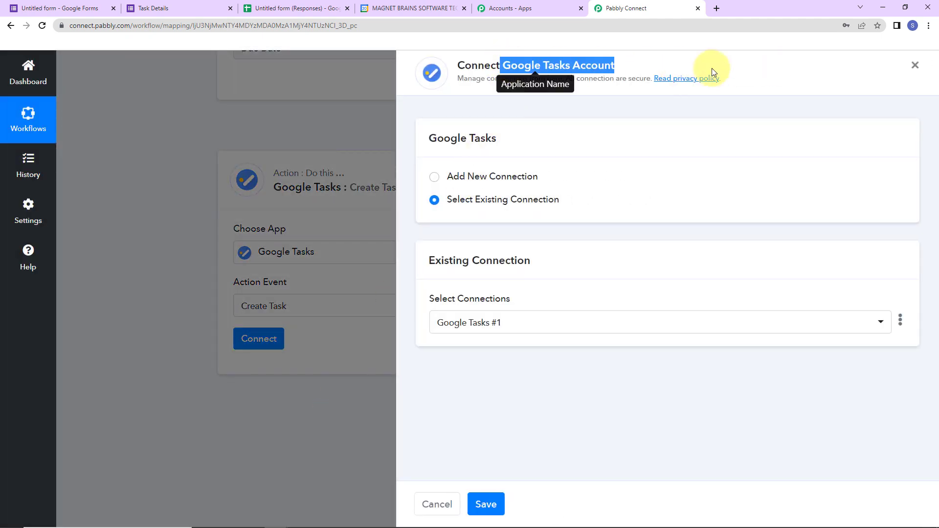
left_click(434, 177)
left_click(510, 312)
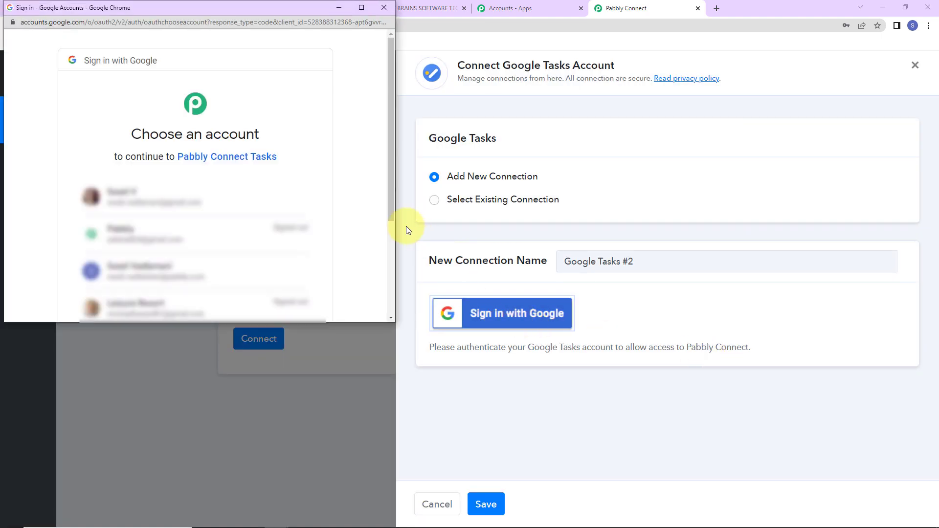
scroll(369, 216, "down", 2)
left_click(212, 164)
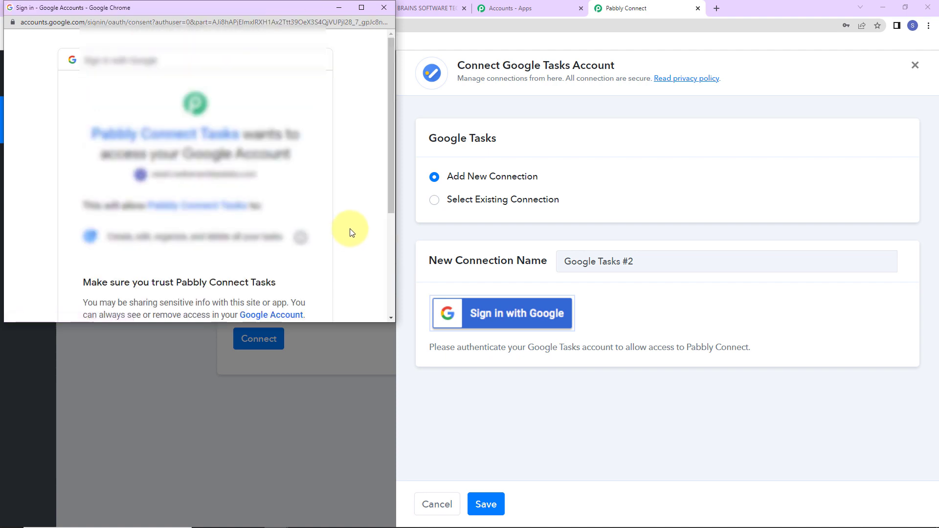
scroll(350, 233, "down", 3)
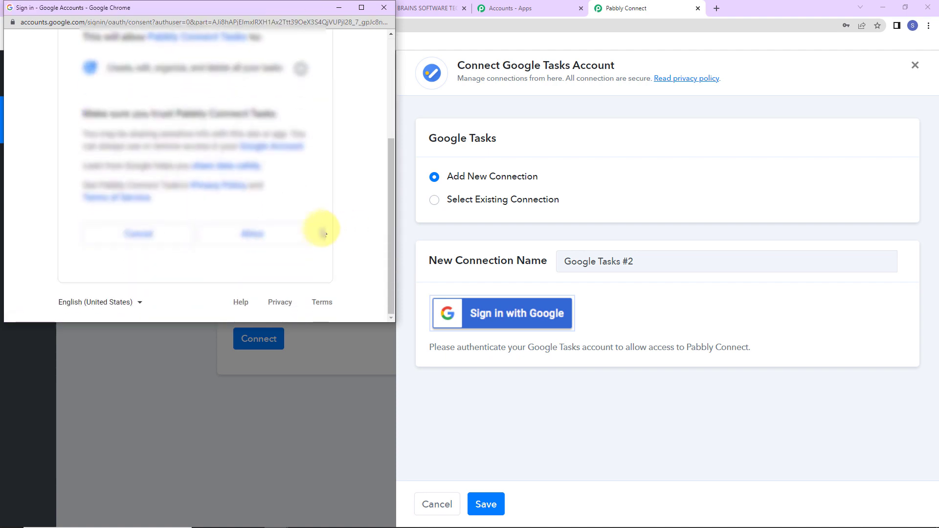
left_click(291, 234)
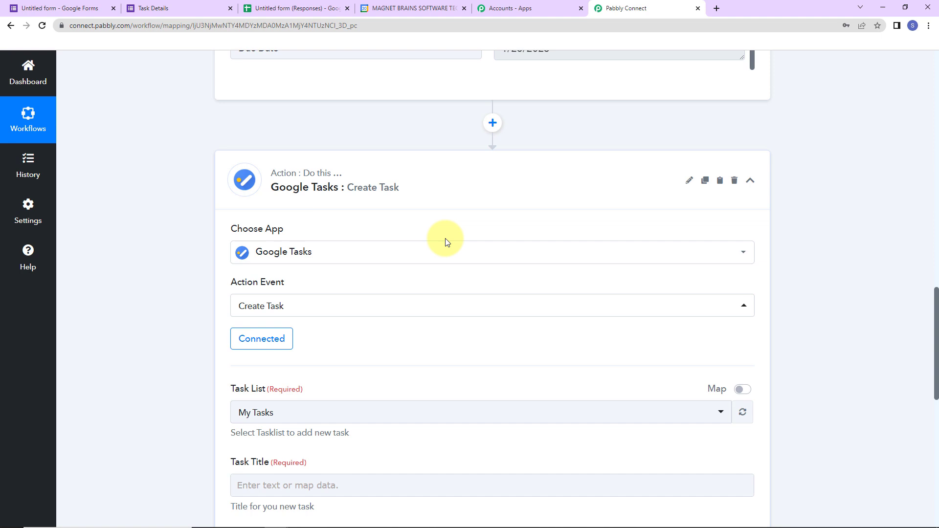
Turn on mapping for Task List and map the form's Task List answer into it
scroll(815, 292, "down", 6)
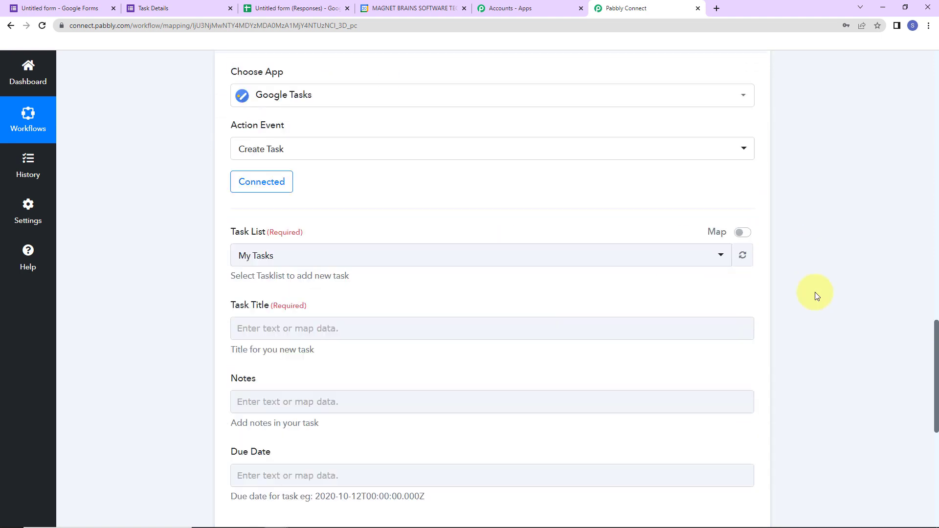
scroll(738, 161, "up", 2)
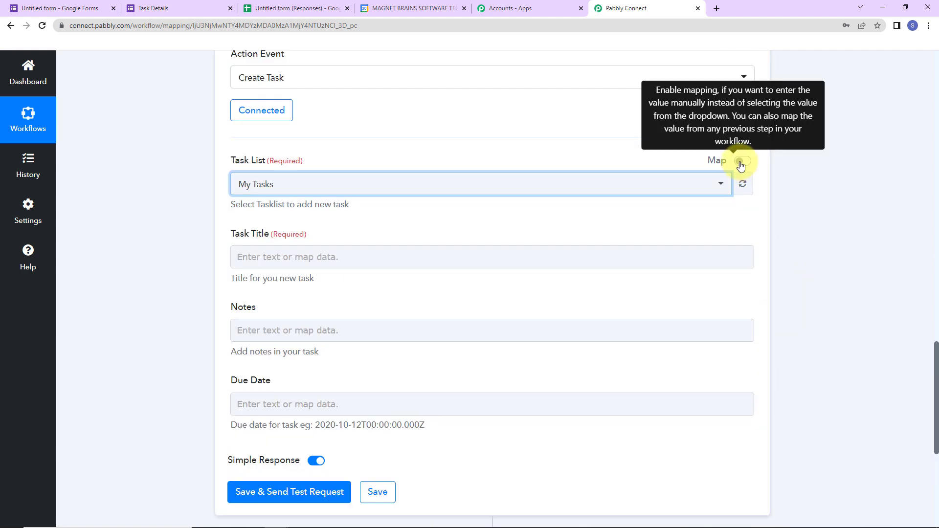
left_click(743, 161)
left_click_drag(433, 184, 157, 195)
key("BackSpace")
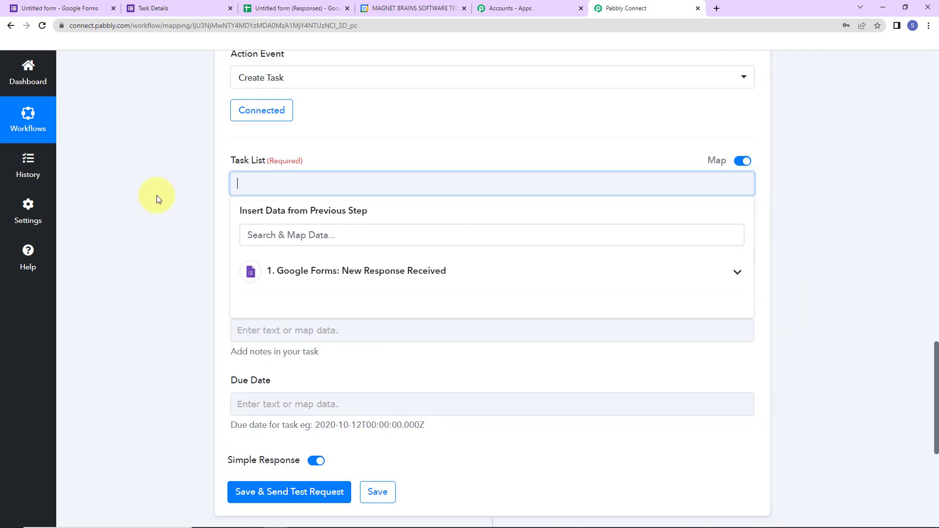
left_click(322, 273)
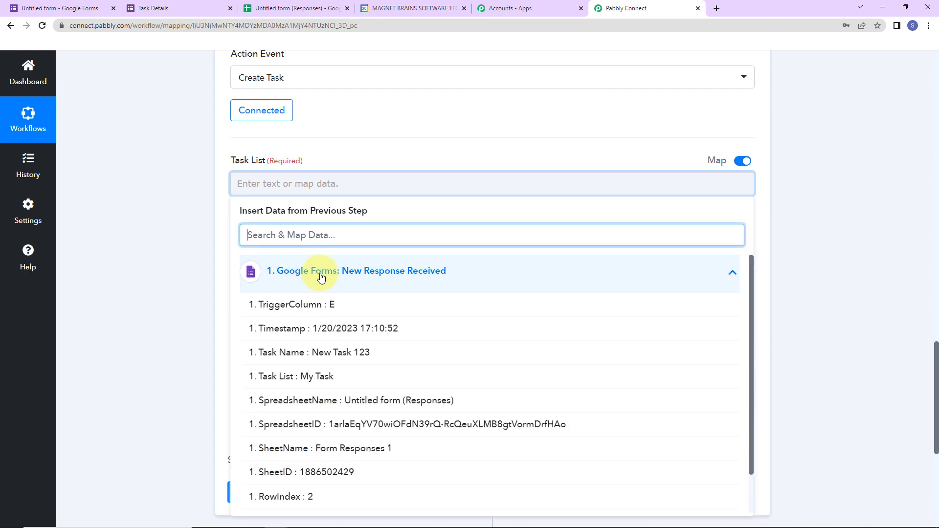
left_click(316, 376)
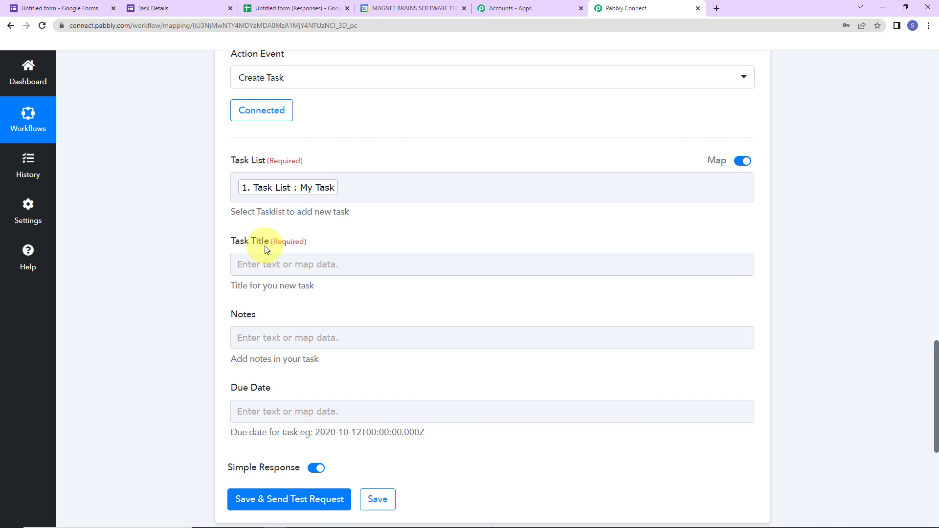
Map the form's Task Name into Task Title and its Notes answer into Notes
left_click(269, 264)
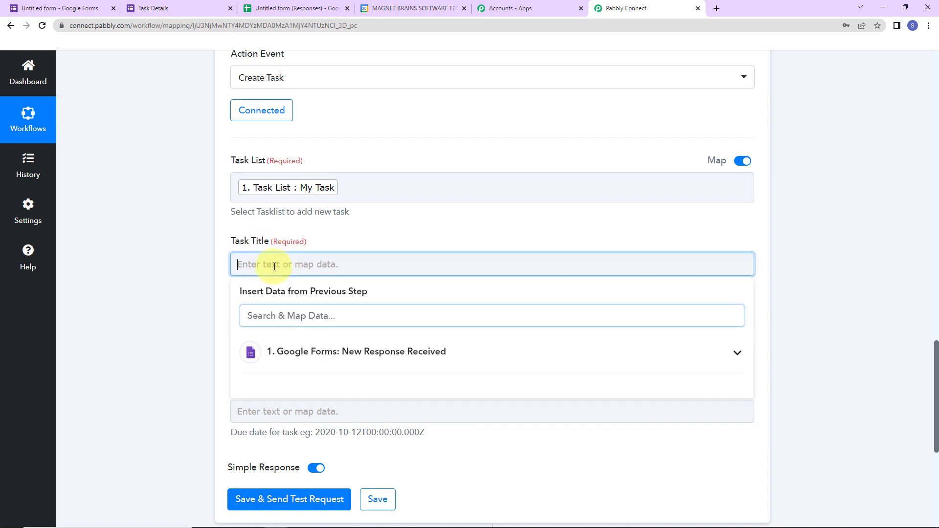
left_click(311, 349)
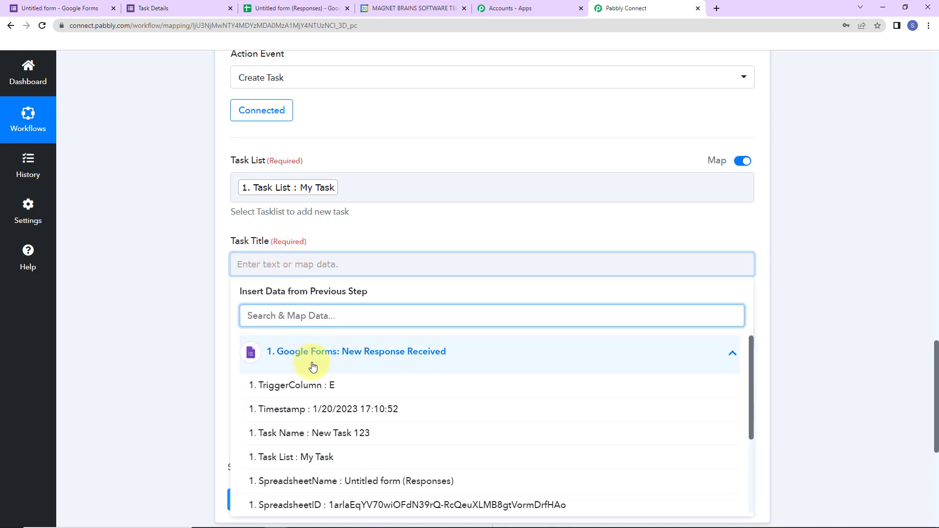
left_click(310, 434)
left_click(171, 297)
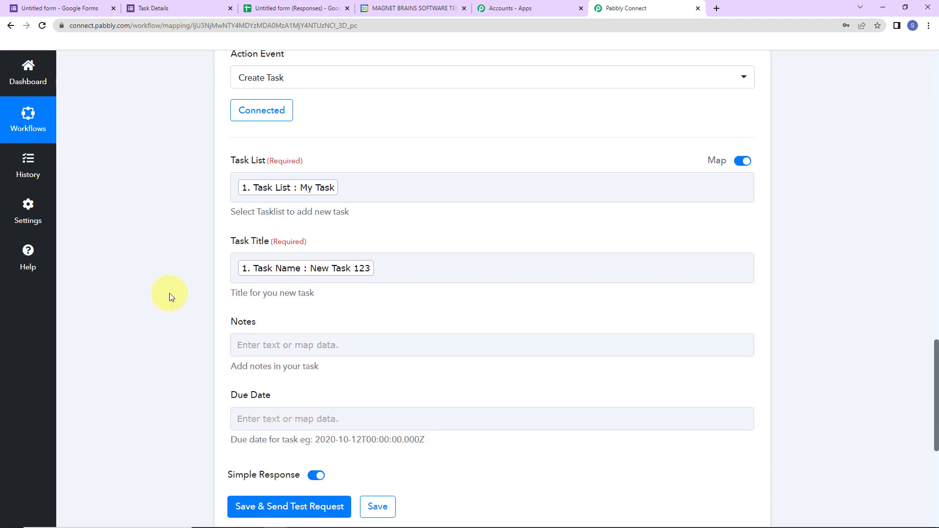
scroll(170, 294, "down", 2)
left_click(313, 231)
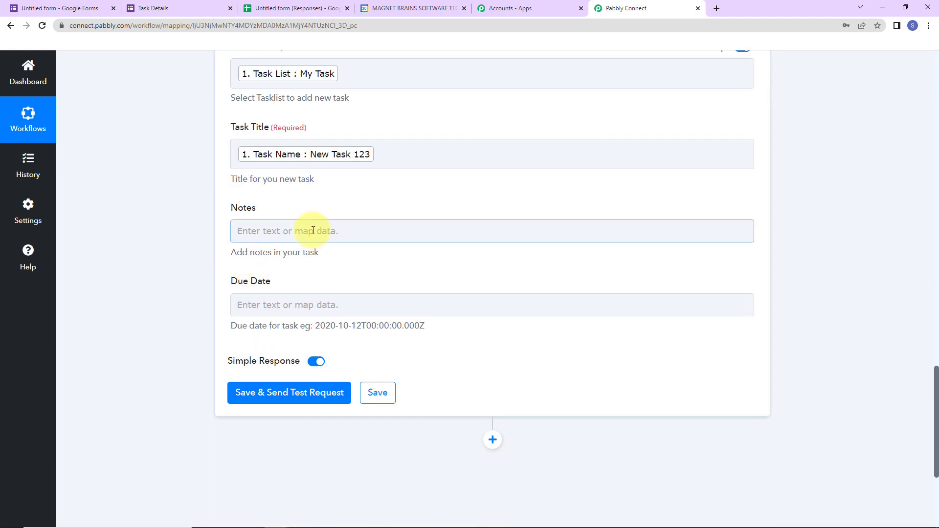
left_click(296, 484)
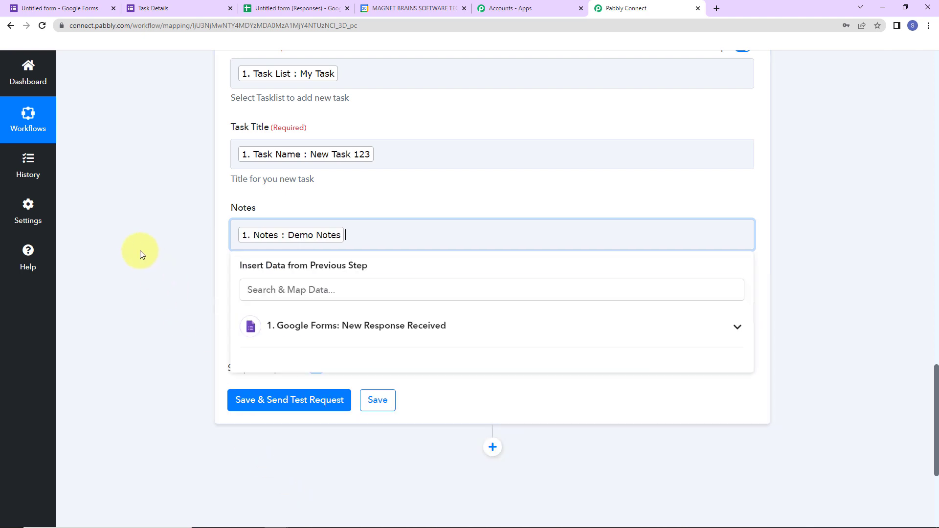
left_click(145, 257)
Insert an empty action step above the Google Tasks Create Task step
scroll(146, 258, "down", 2)
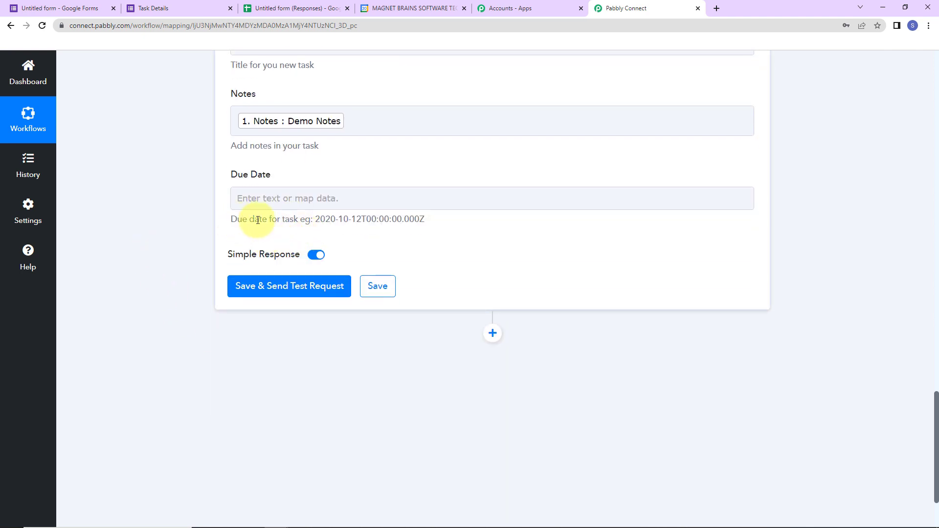
left_click_drag(316, 221, 444, 234)
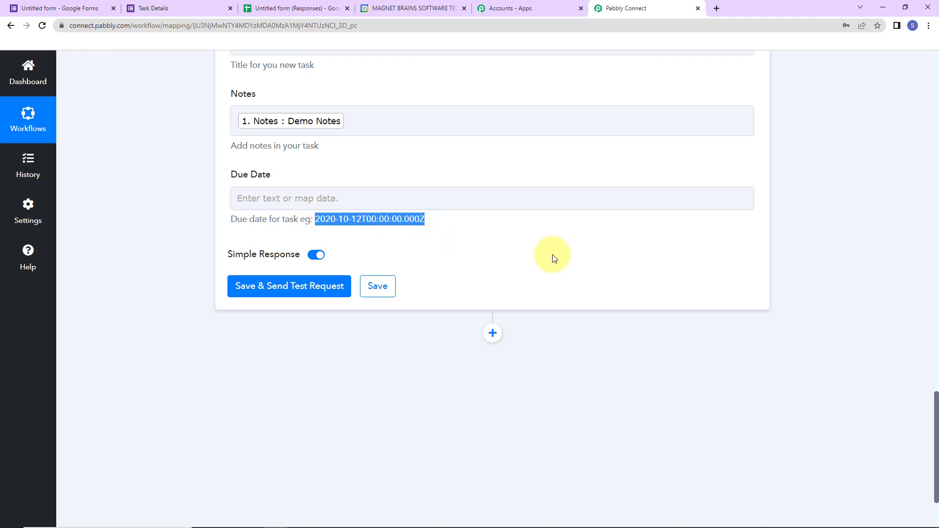
scroll(865, 295, "up", 12)
scroll(563, 345, "down", 2)
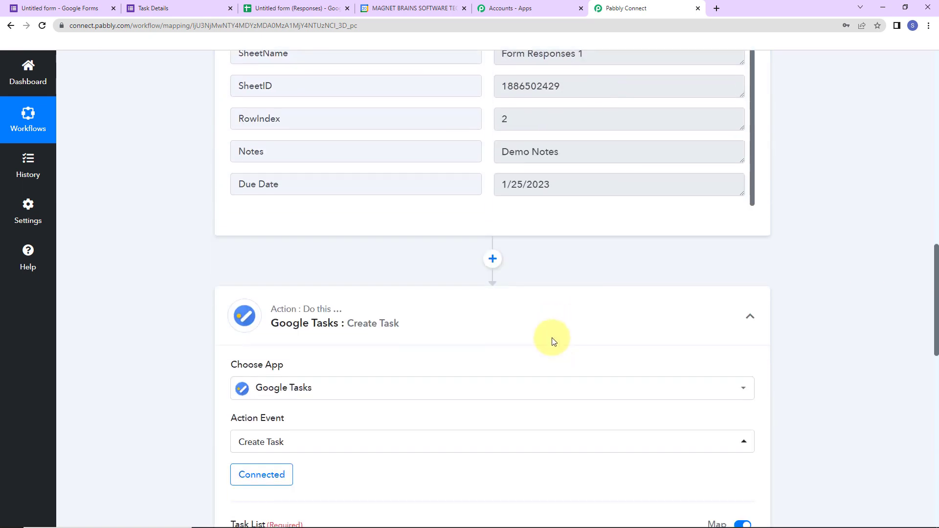
left_click(492, 237)
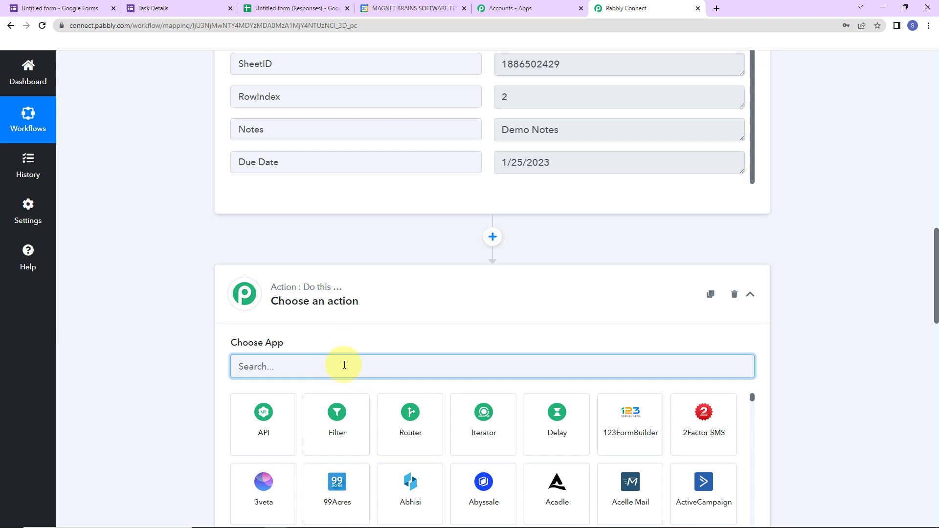
Make the new step a Date/Time Formatter with the Format Date with Time Zone action, and connect it
type("date")
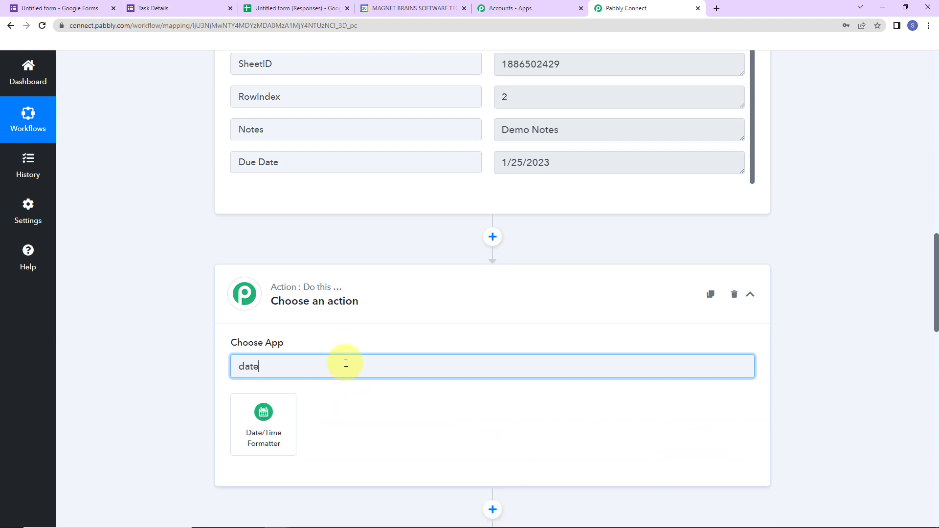
left_click(288, 428)
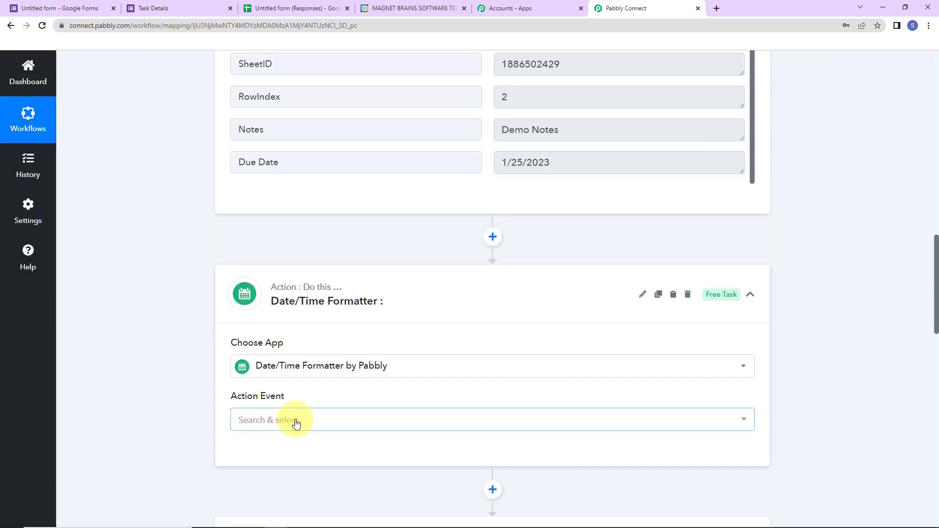
left_click(303, 301)
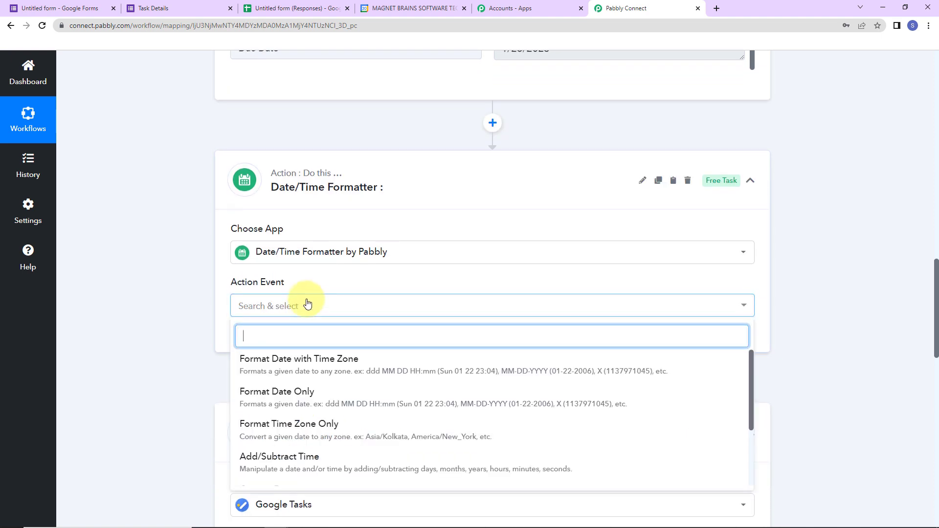
left_click(304, 362)
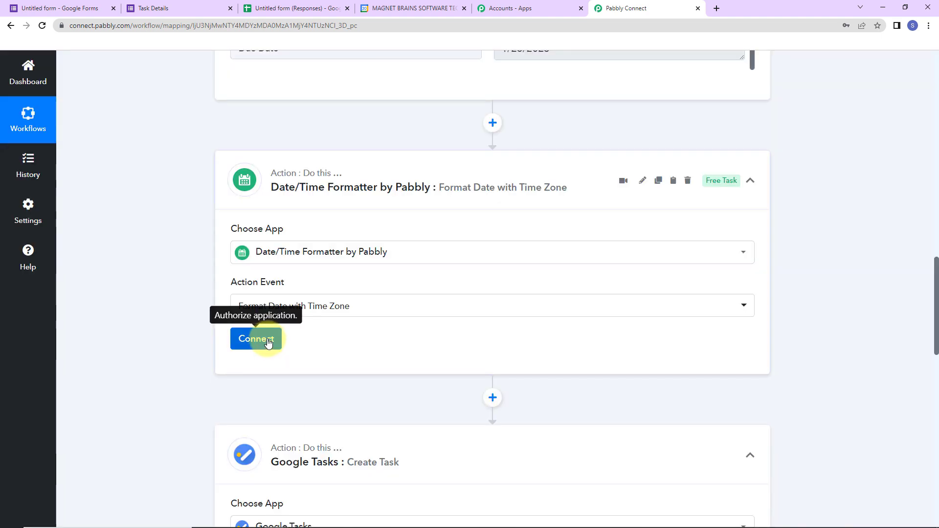
left_click(268, 342)
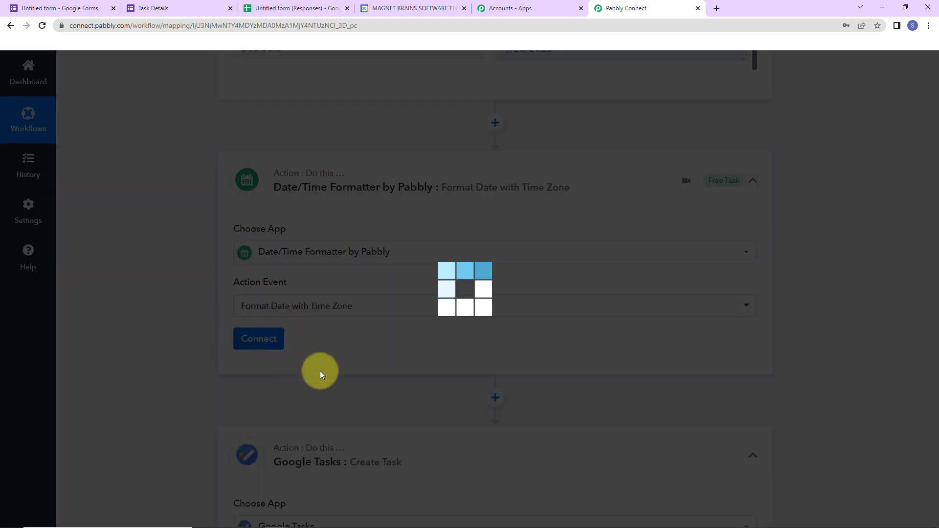
scroll(320, 374, "down", 5)
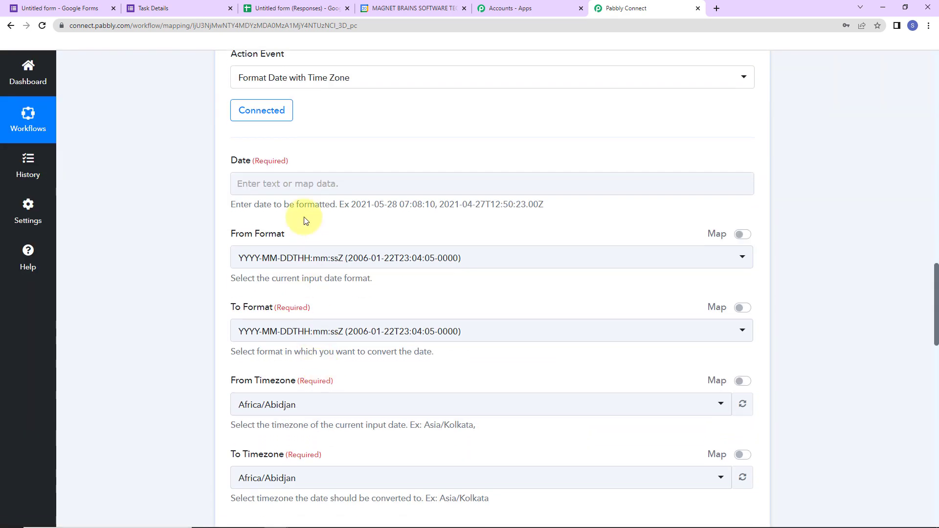
Map the form's Due Date into the Date field with source format MM/DD/YYYY
left_click(320, 189)
left_click(368, 273)
scroll(336, 383, "down", 3)
left_click(337, 498)
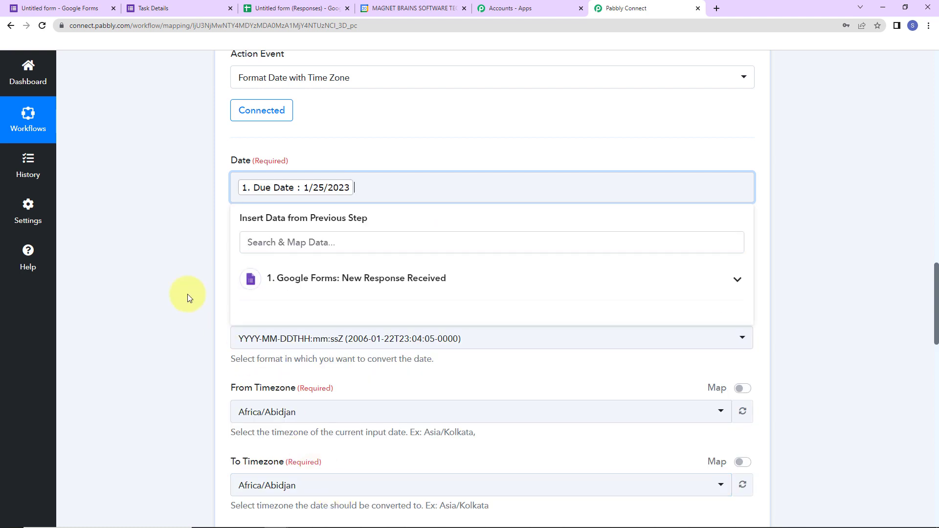
left_click(150, 256)
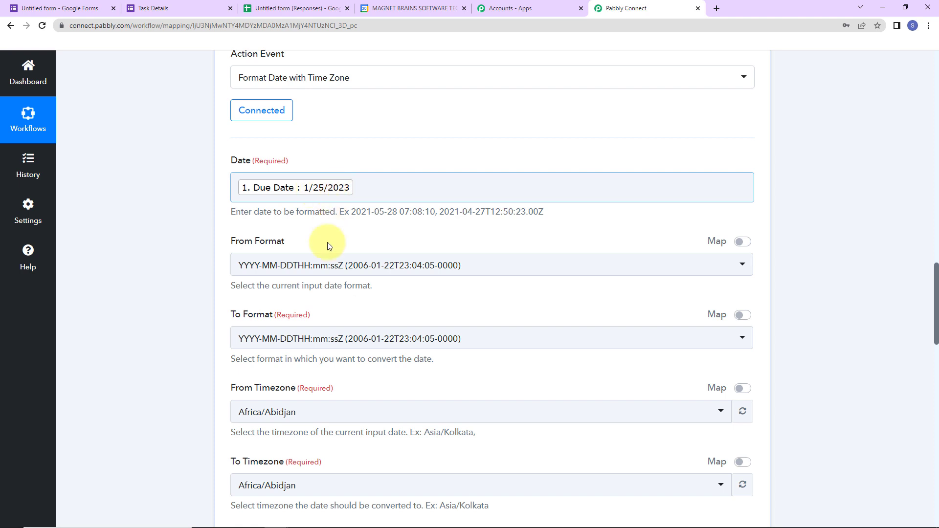
left_click(383, 266)
scroll(298, 406, "down", 3)
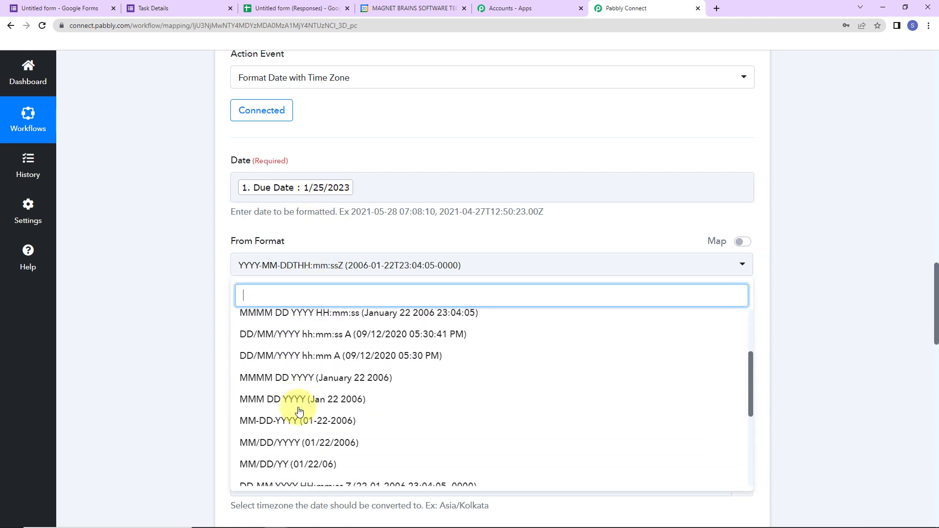
left_click(265, 443)
Set both the From and To timezones to Etc/UTC
scroll(160, 370, "down", 2)
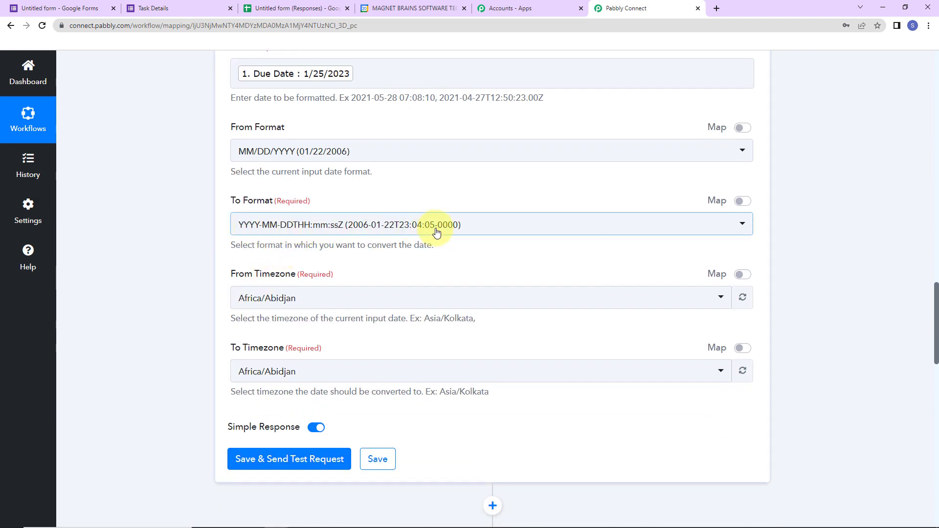
left_click(319, 302)
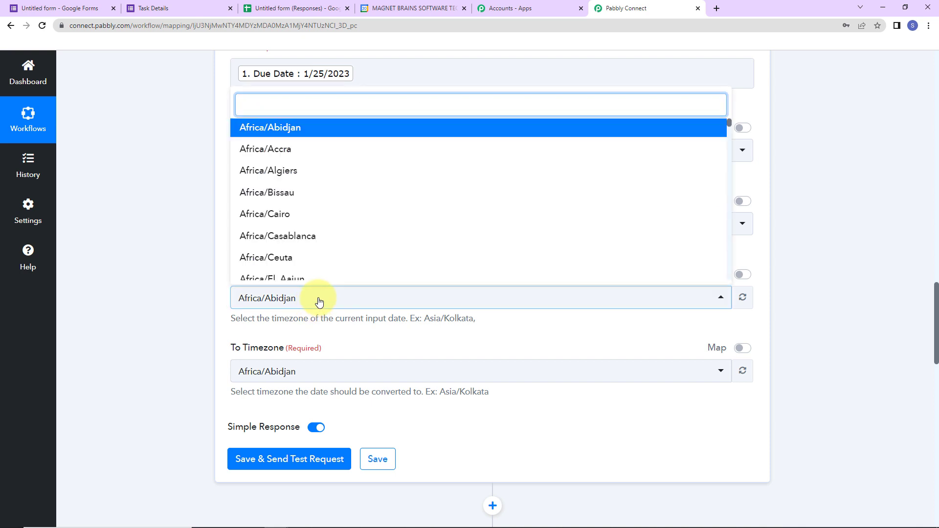
type("utc")
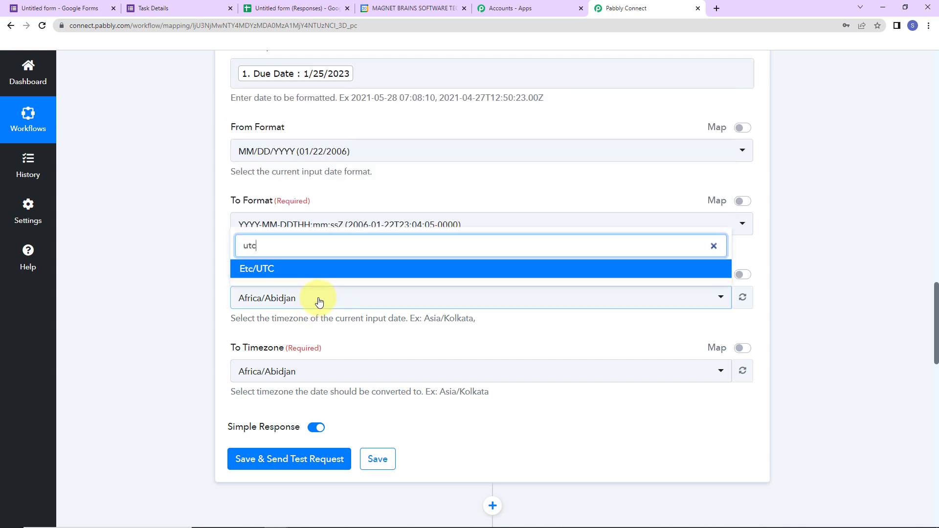
left_click(288, 274)
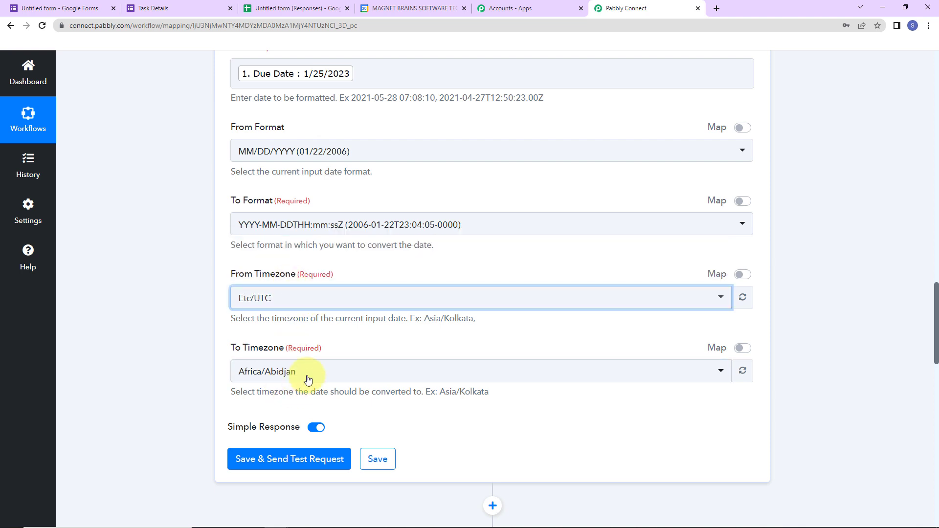
left_click(311, 374)
type("utc")
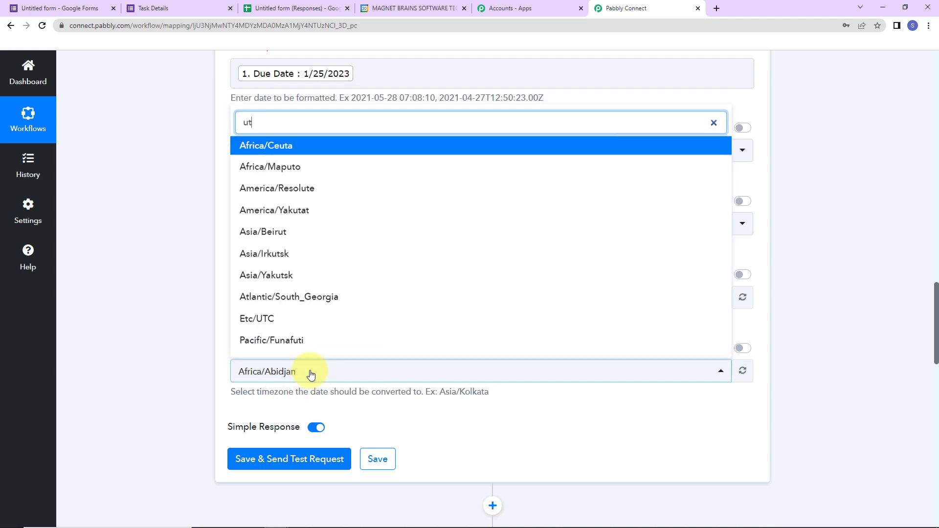
left_click(304, 343)
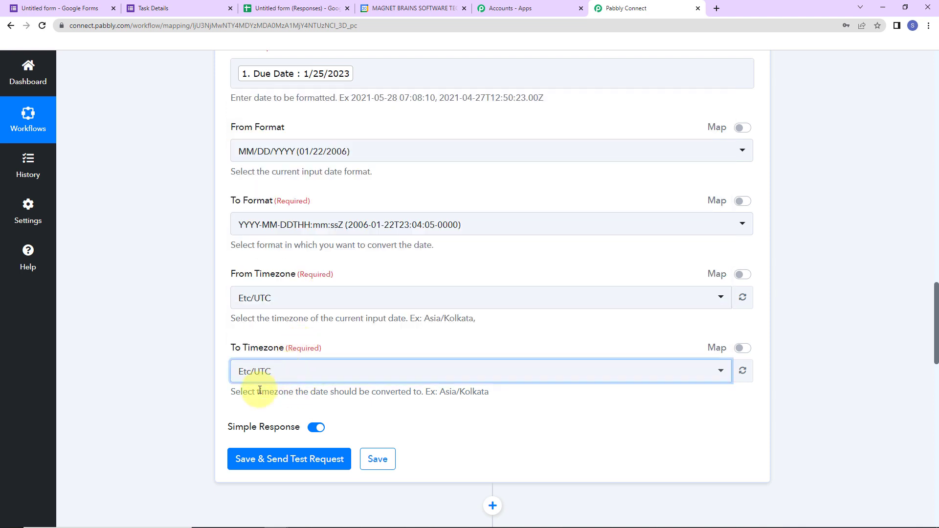
Save and test the formatter, getting the result 2023-01-25T00:00:00+00:00
left_click(283, 460)
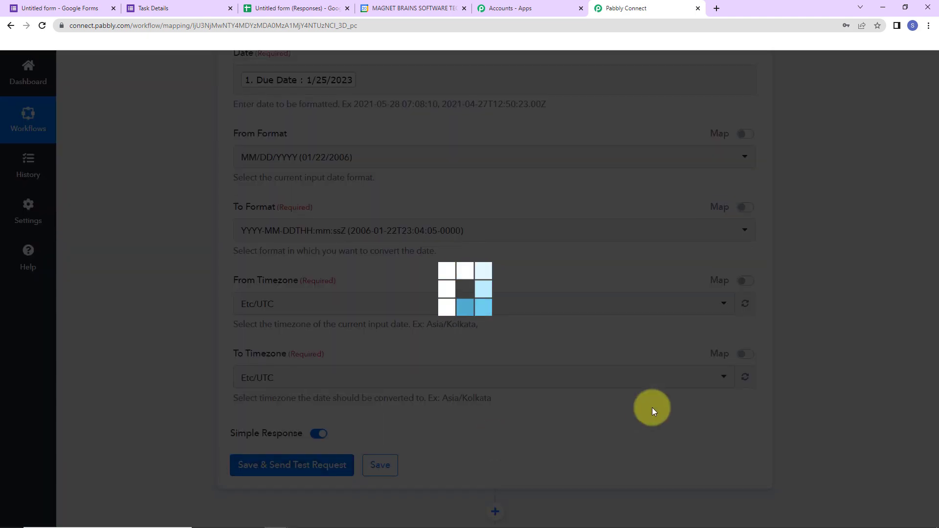
scroll(655, 409, "down", 3)
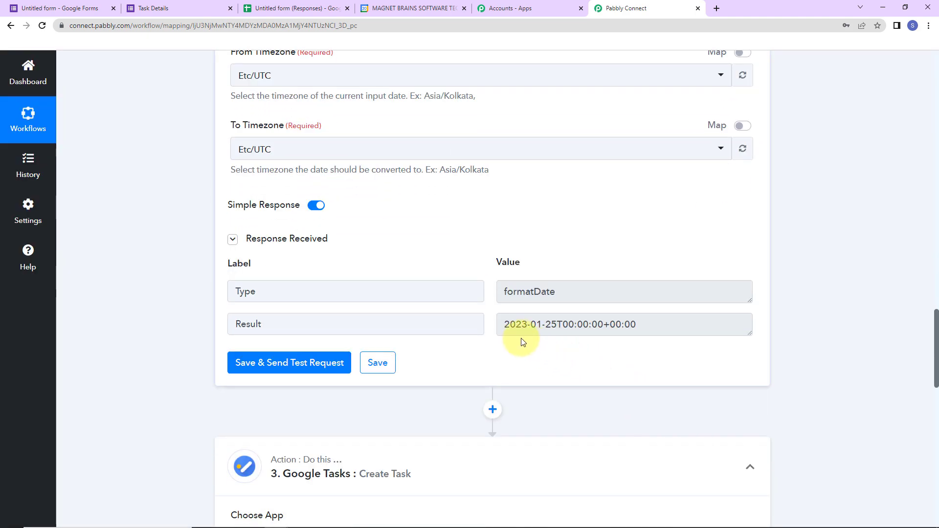
left_click_drag(502, 325, 660, 325)
left_click(870, 330)
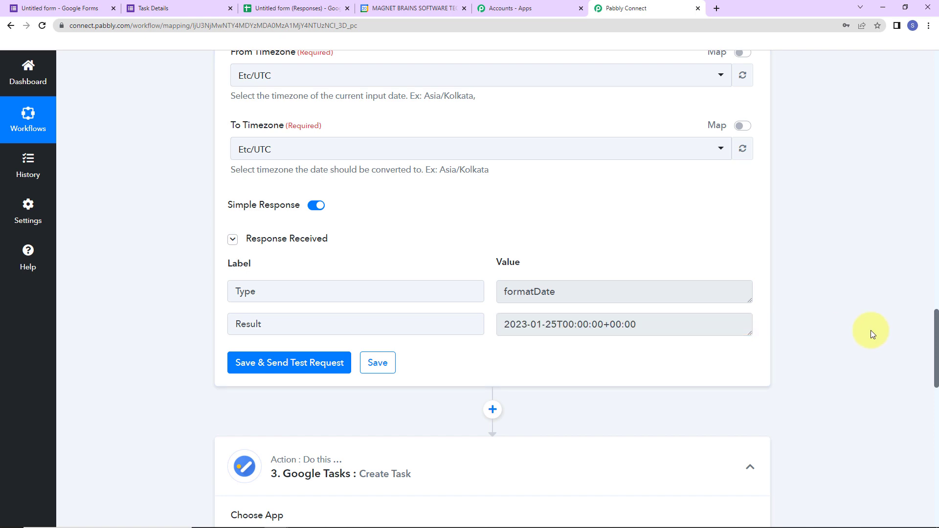
scroll(870, 330, "down", 5)
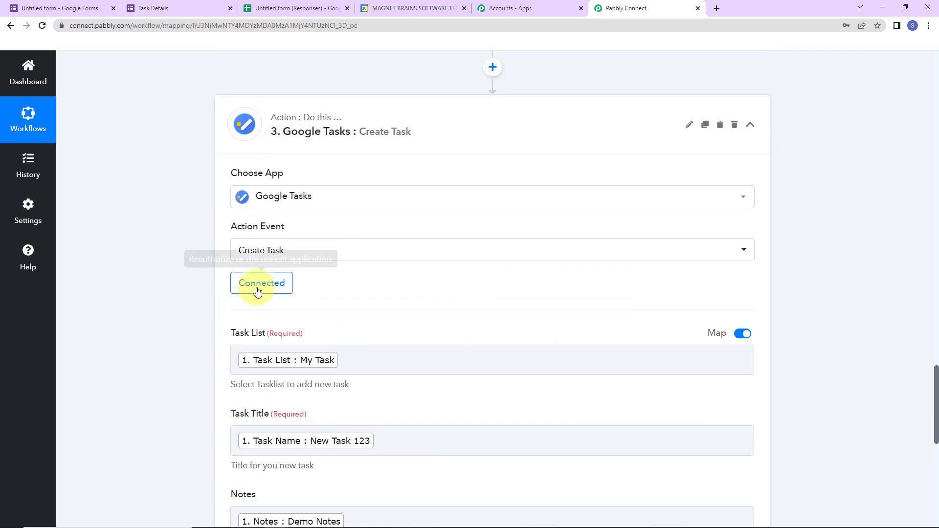
Reconnect the Create Task step using the existing Google Tasks connection
left_click(257, 285)
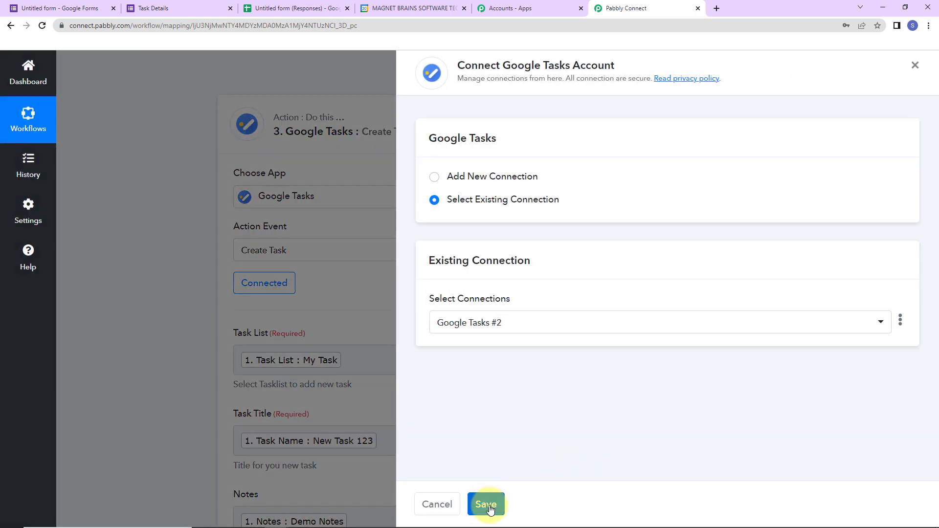
left_click(490, 509)
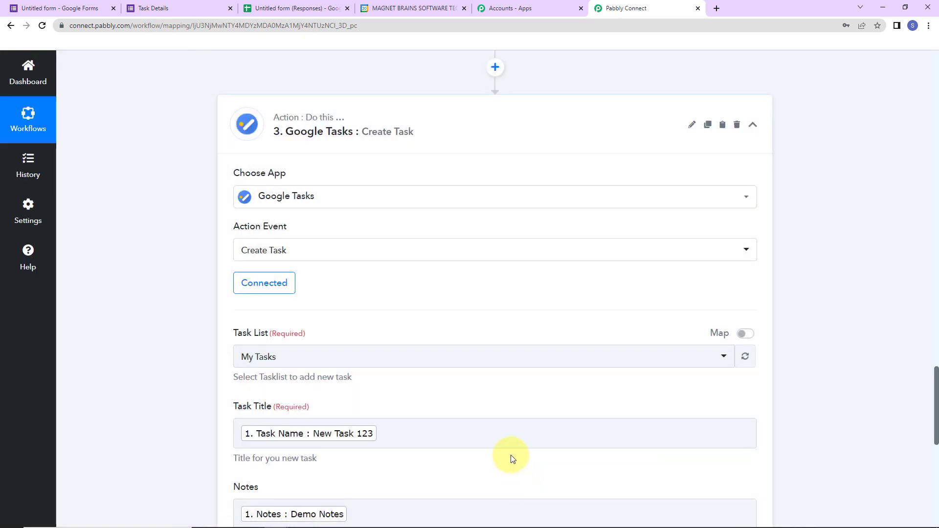
scroll(562, 394, "down", 7)
Map the formatter's 2. Result into Due Date and test-create New Task 123
left_click(365, 245)
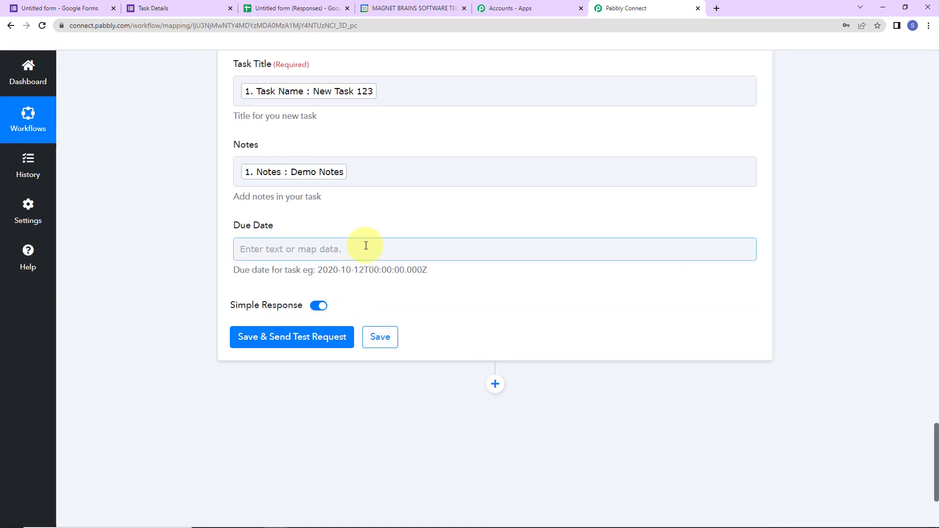
left_click(356, 375)
left_click(402, 435)
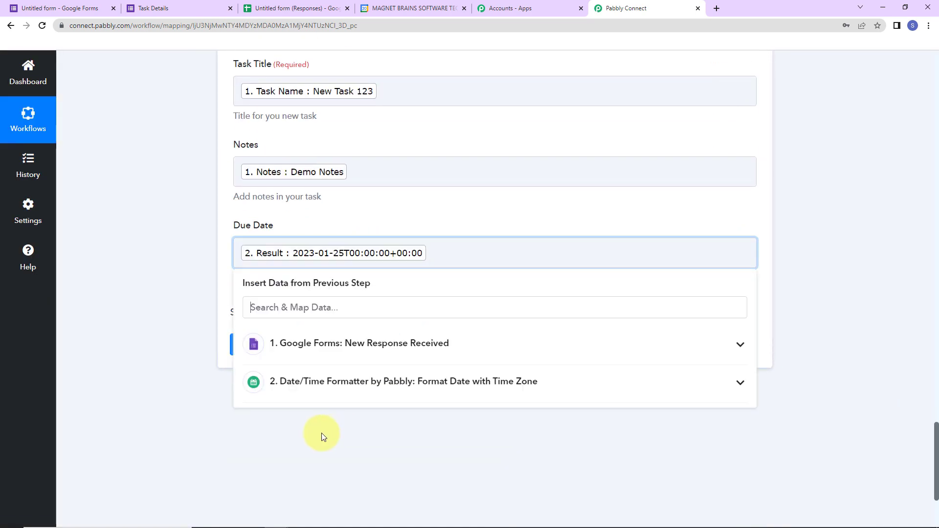
left_click(160, 375)
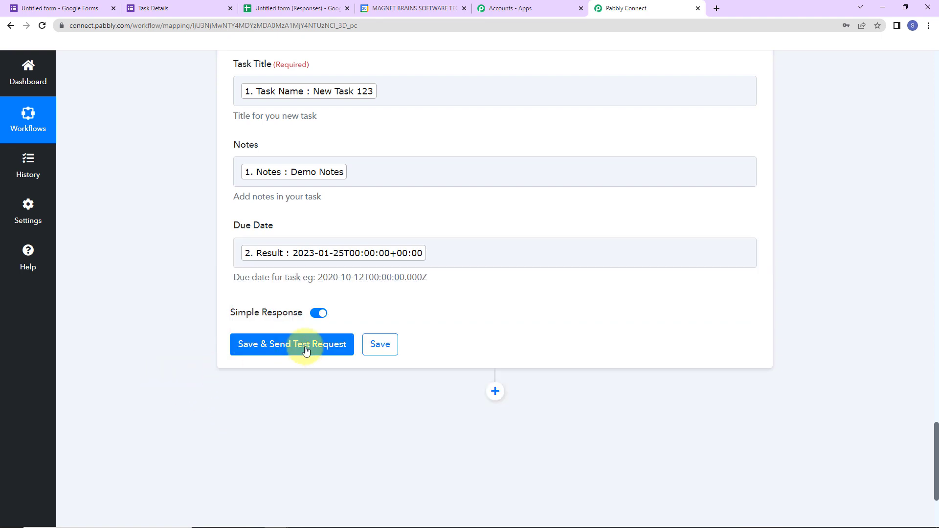
left_click(309, 345)
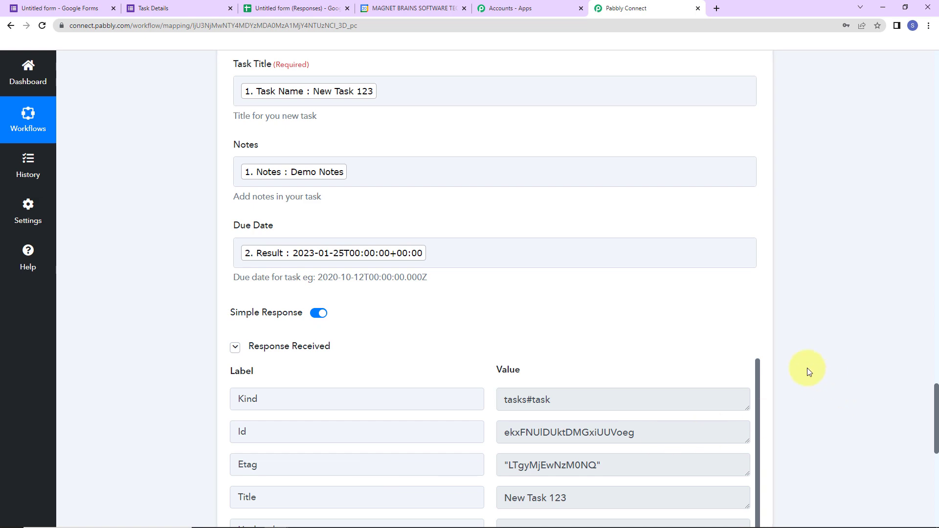
scroll(807, 368, "down", 5)
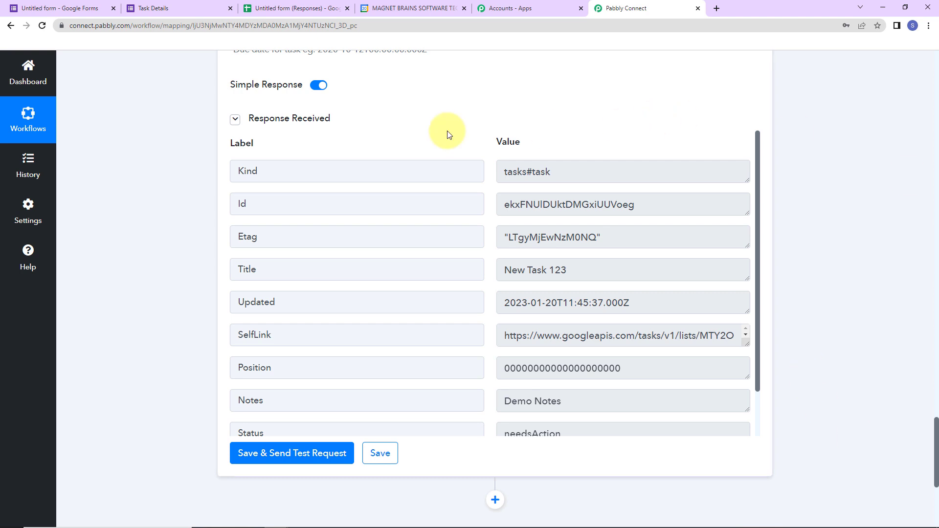
left_click(395, 10)
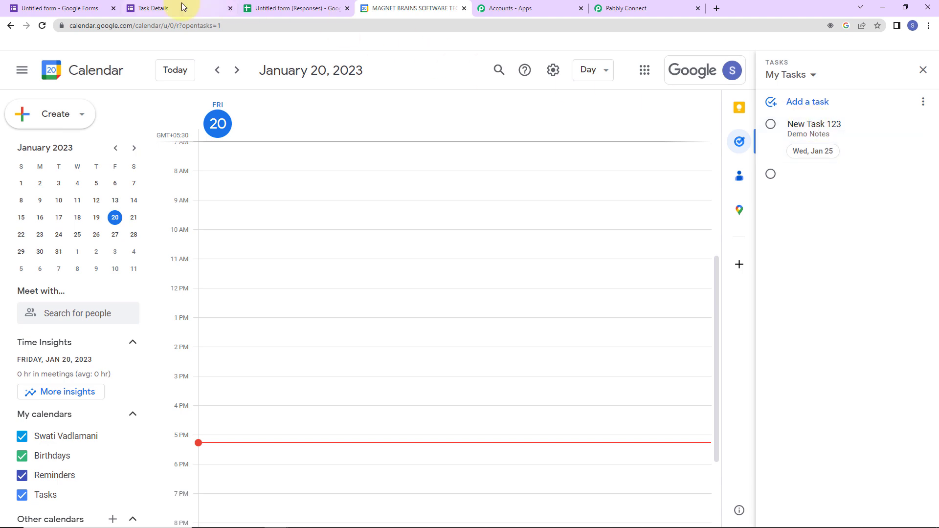
Return to the Task Details form tab after confirming New Task 123 in Google Calendar
left_click(168, 9)
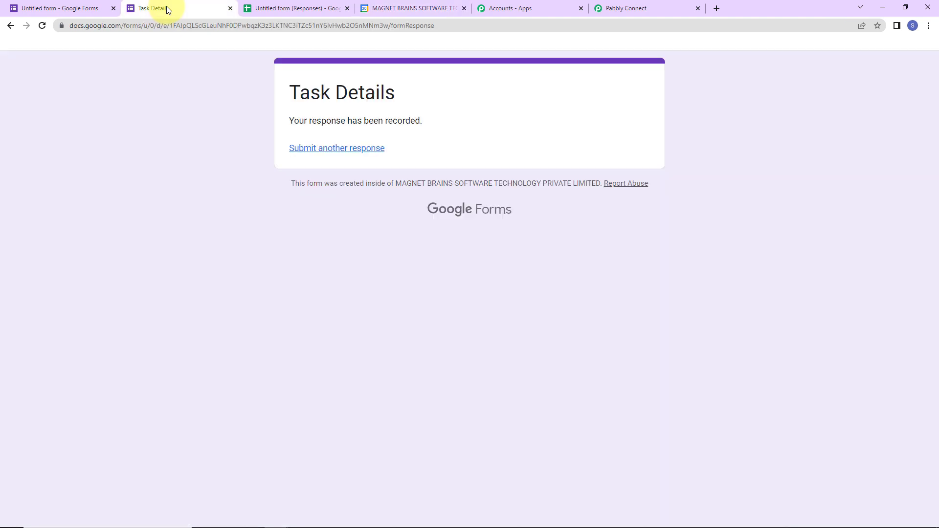
Submit another Task Details response: Dummy Task, Dummy Description, My Task list, due January 31
left_click(312, 147)
left_click(339, 238)
type("Dummy Task")
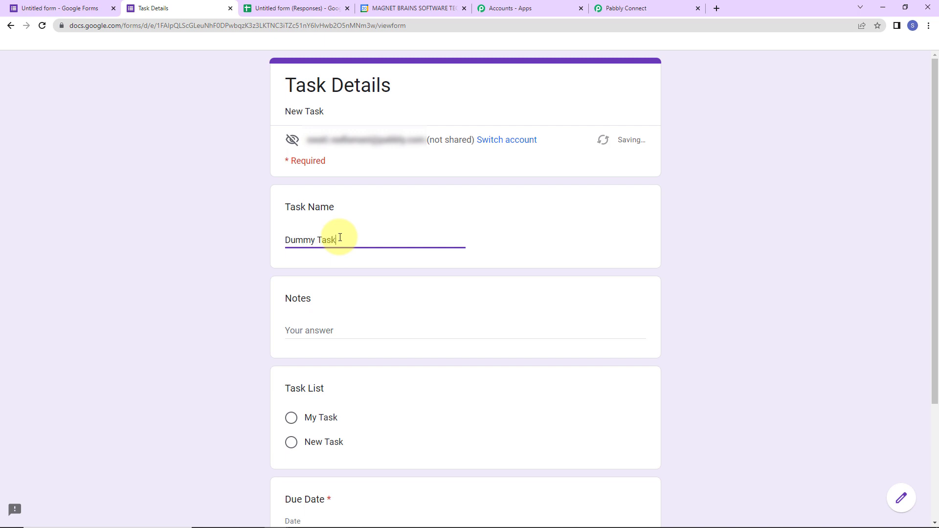
left_click(343, 336)
type("Dummy Description")
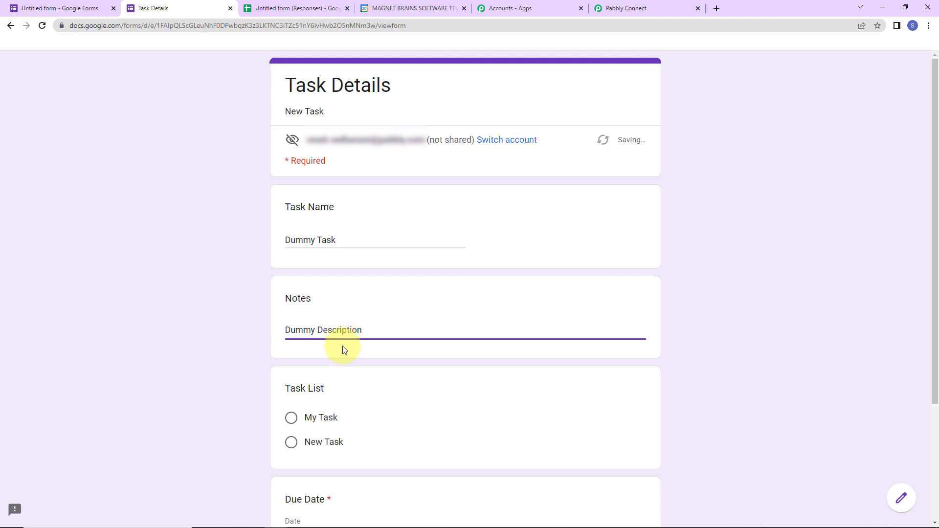
scroll(342, 345, "down", 3)
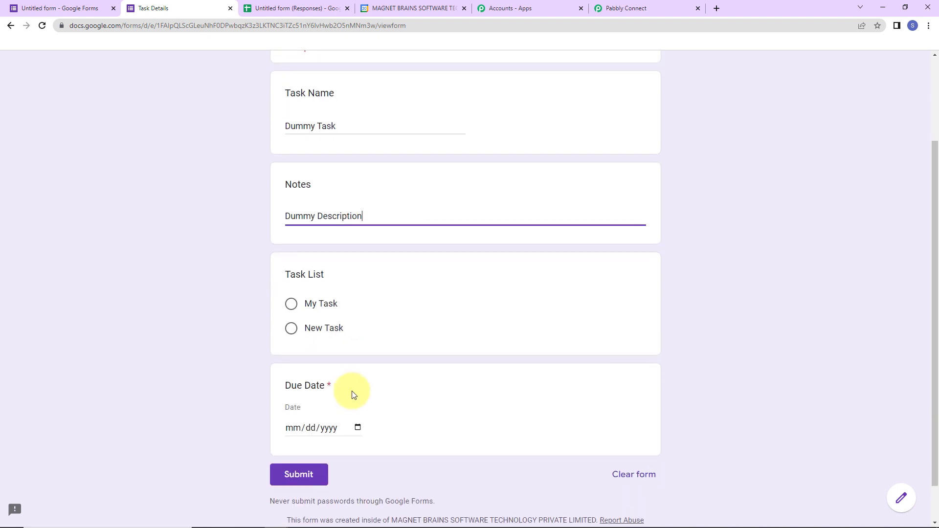
left_click(297, 306)
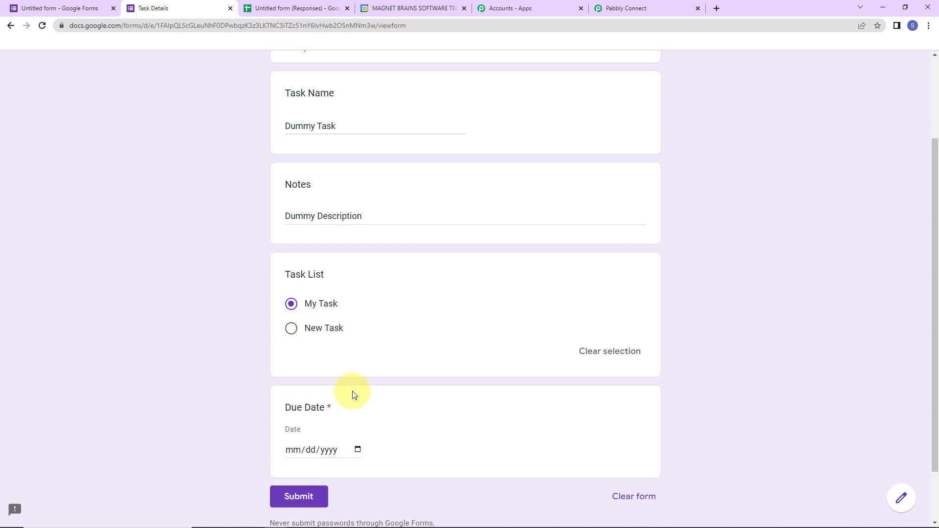
scroll(322, 363, "down", 2)
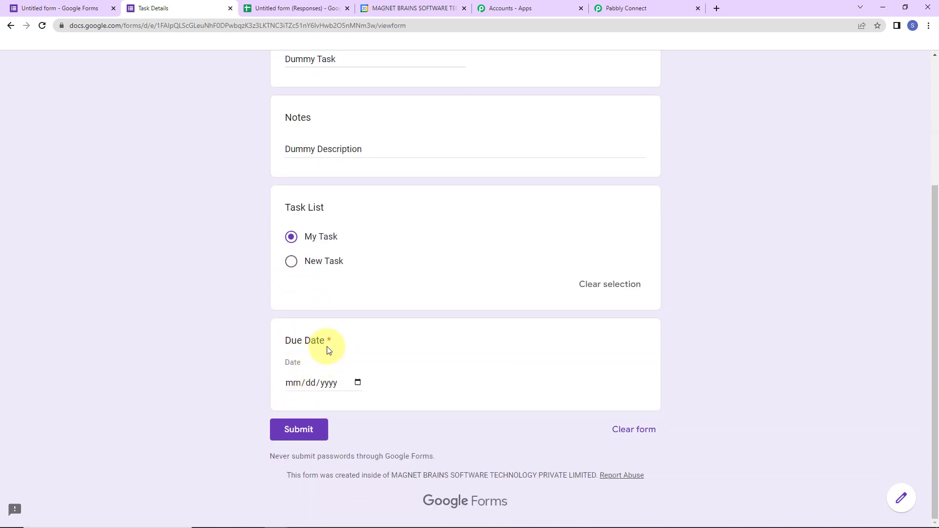
left_click(357, 383)
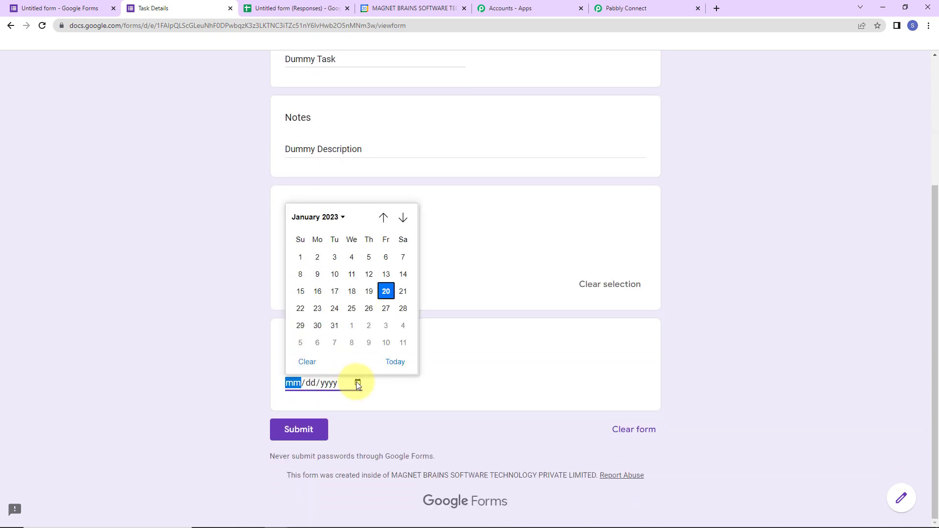
left_click(332, 327)
left_click(298, 433)
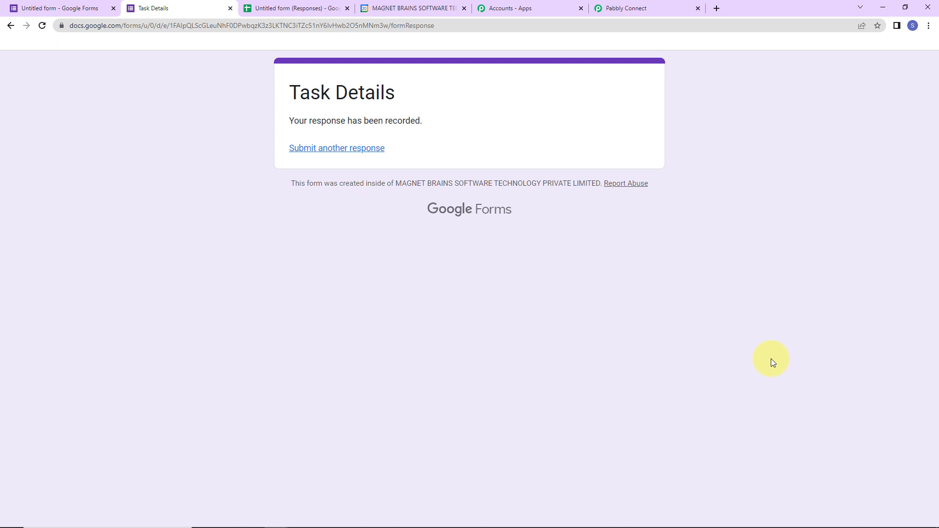
Confirm Dummy Task due Tue, Jan 31 in the Calendar Tasks panel, then return to the Pabbly Connect workflow
left_click(441, 10)
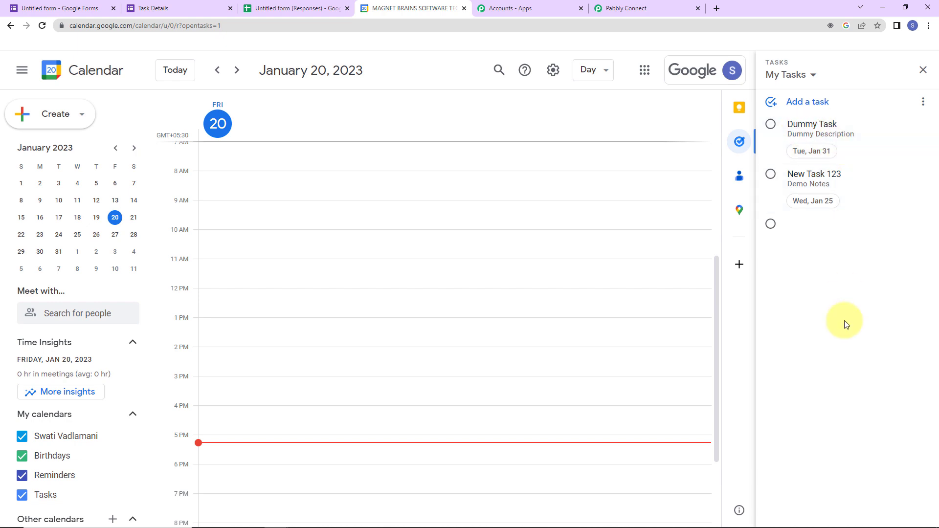
left_click(656, 10)
left_click_drag(935, 440, 914, 50)
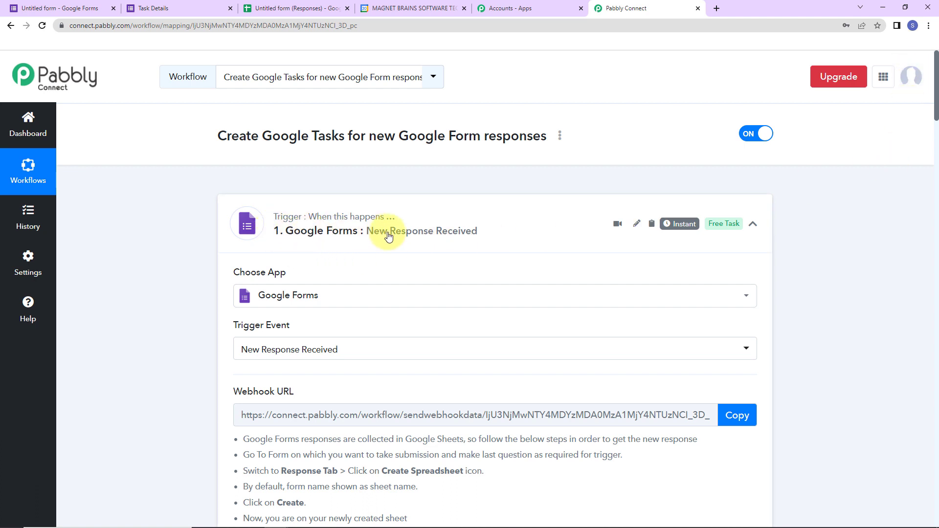
Collapse the Google Forms trigger, Date/Time Formatter and Google Tasks step cards
left_click(754, 225)
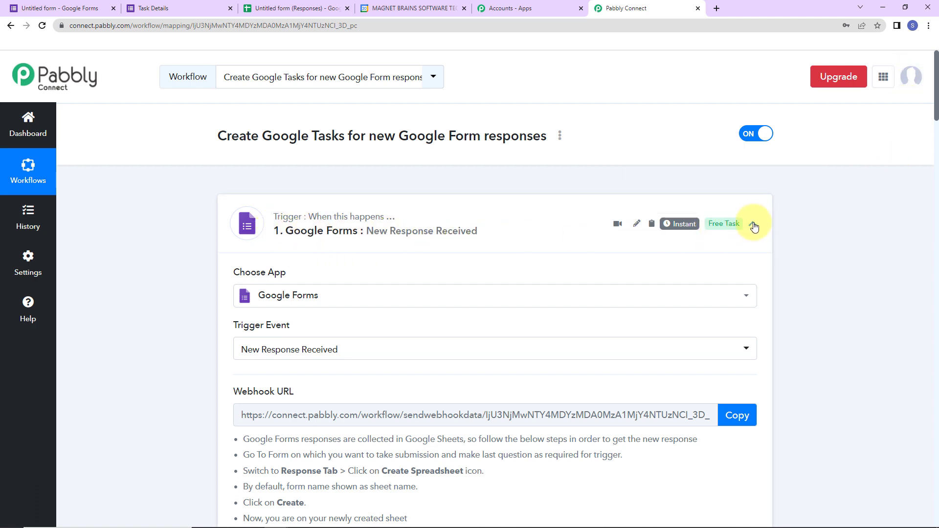
scroll(739, 148, "down", 5)
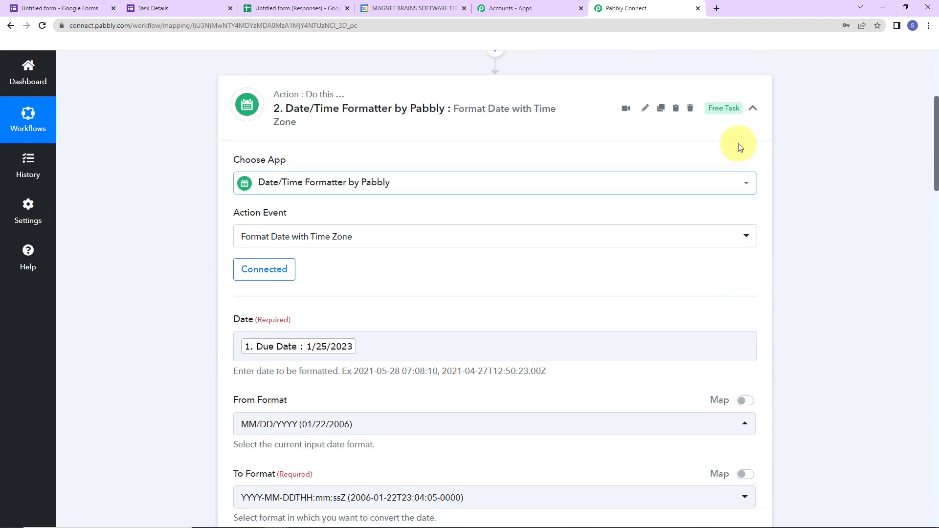
left_click(752, 109)
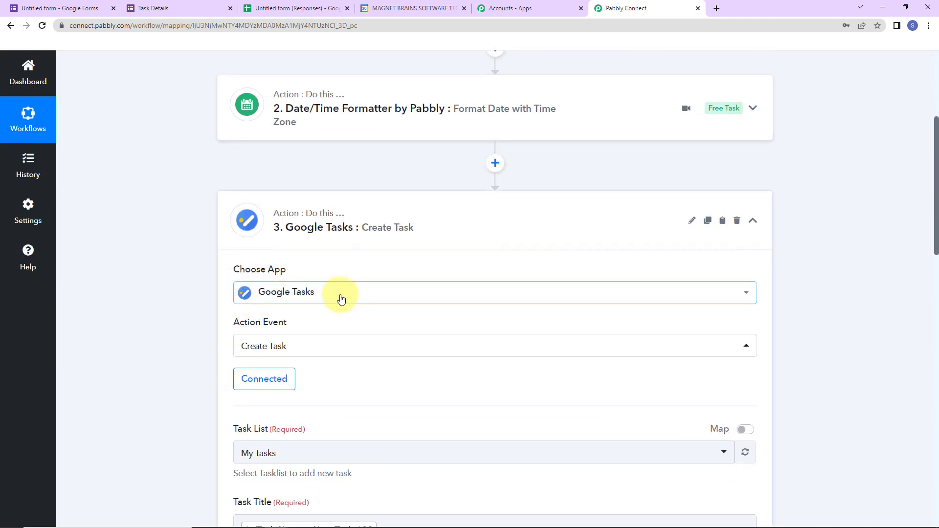
left_click(754, 223)
scroll(392, 259, "up", 2)
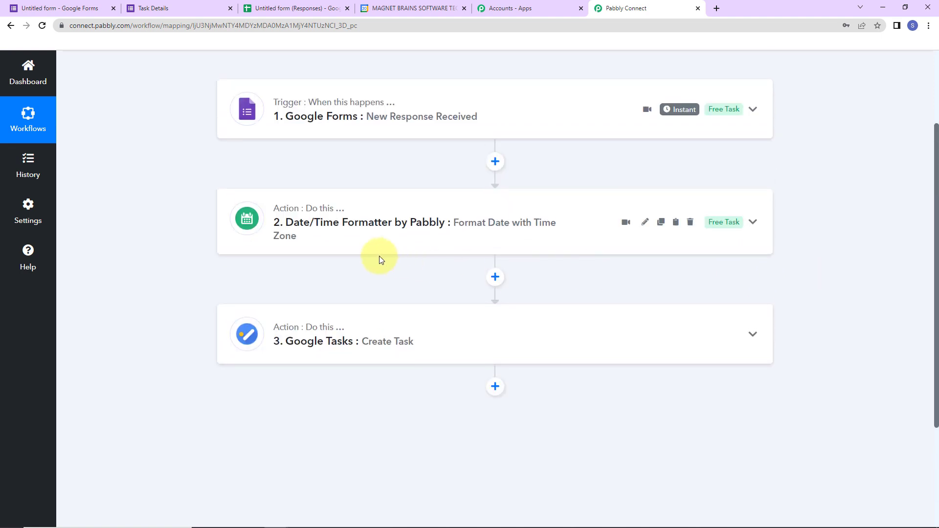